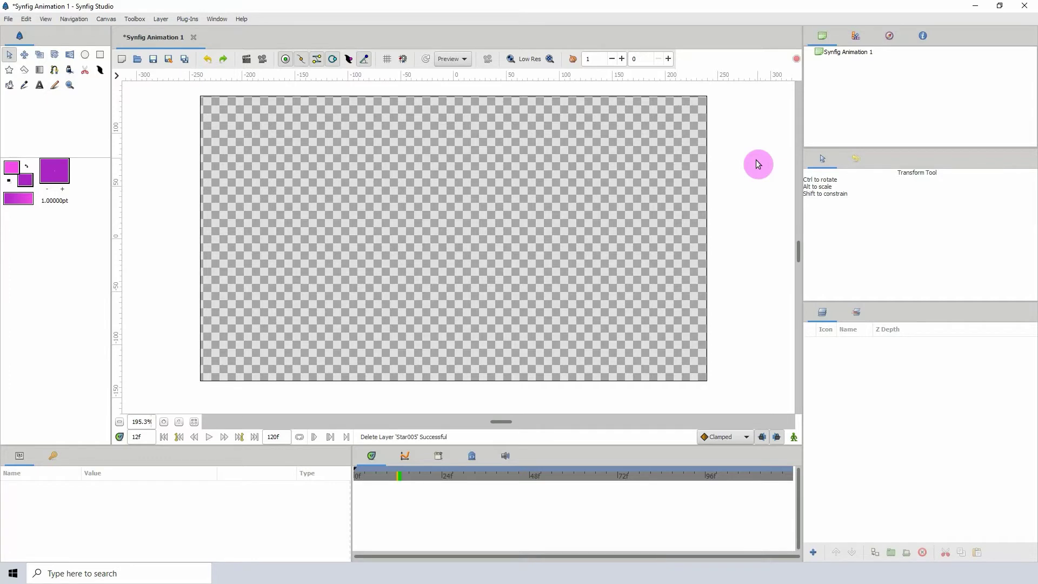
# Draw a purple five-point star near the canvas centre, shift it slightly right and down, then add a vertical purple-to-pink gradient above it
pyautogui.click(10, 69)
pyautogui.moveTo(427, 207); pyautogui.dragTo(486, 288)
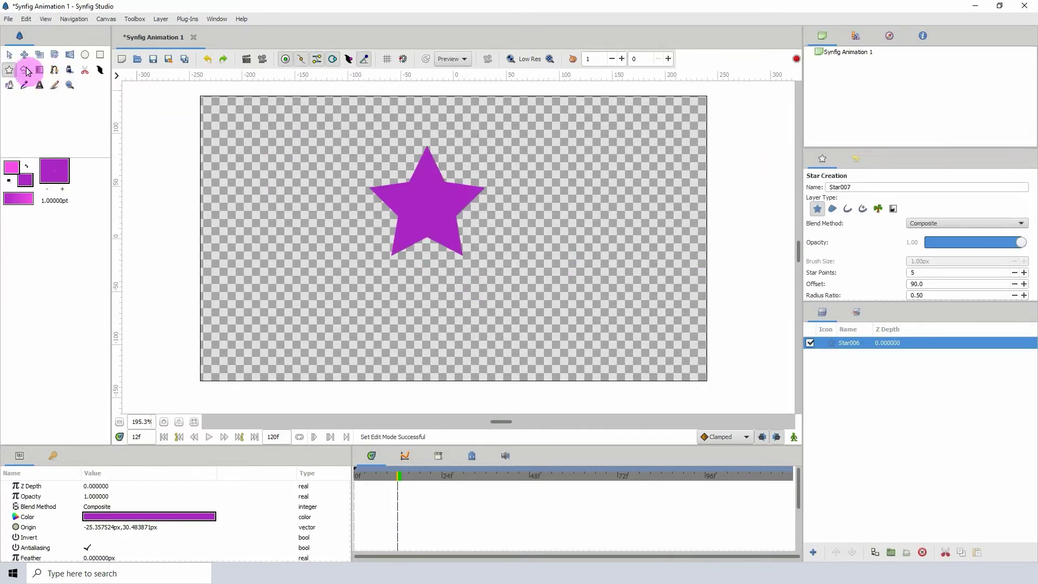
pyautogui.click(8, 54)
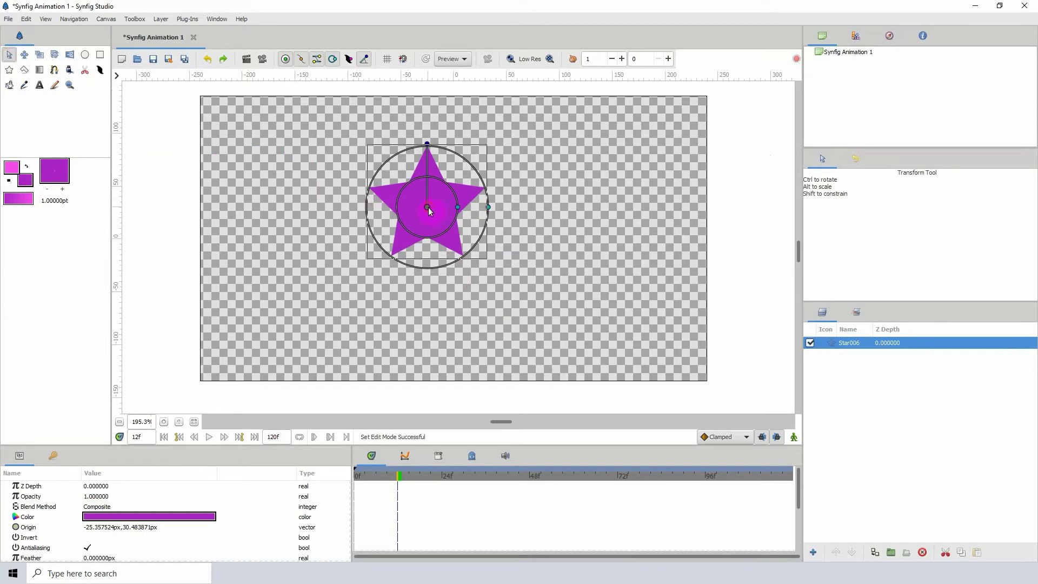
pyautogui.moveTo(429, 210); pyautogui.dragTo(457, 248)
pyautogui.click(39, 69)
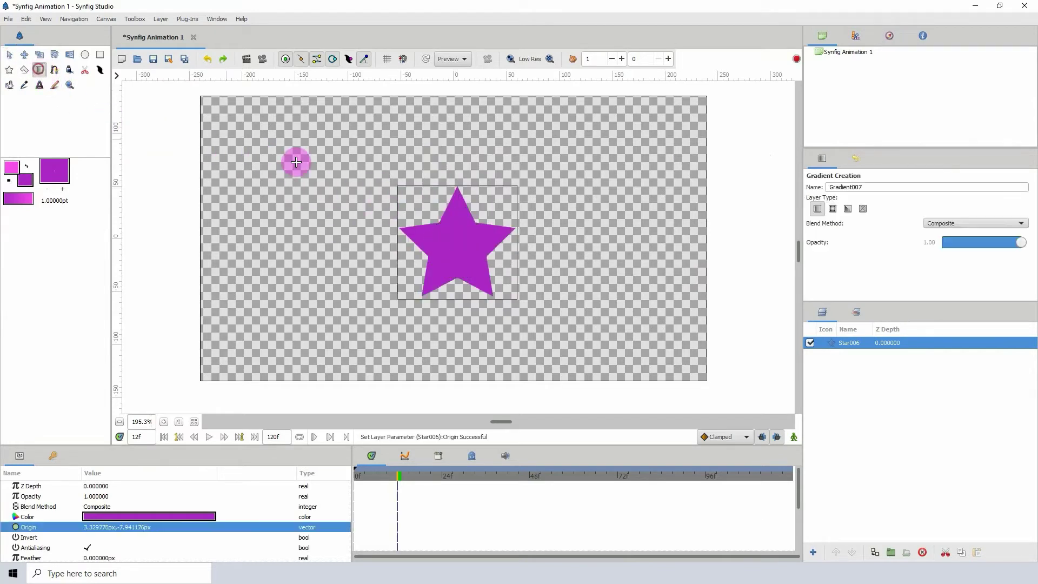
pyautogui.moveTo(453, 128); pyautogui.dragTo(452, 364)
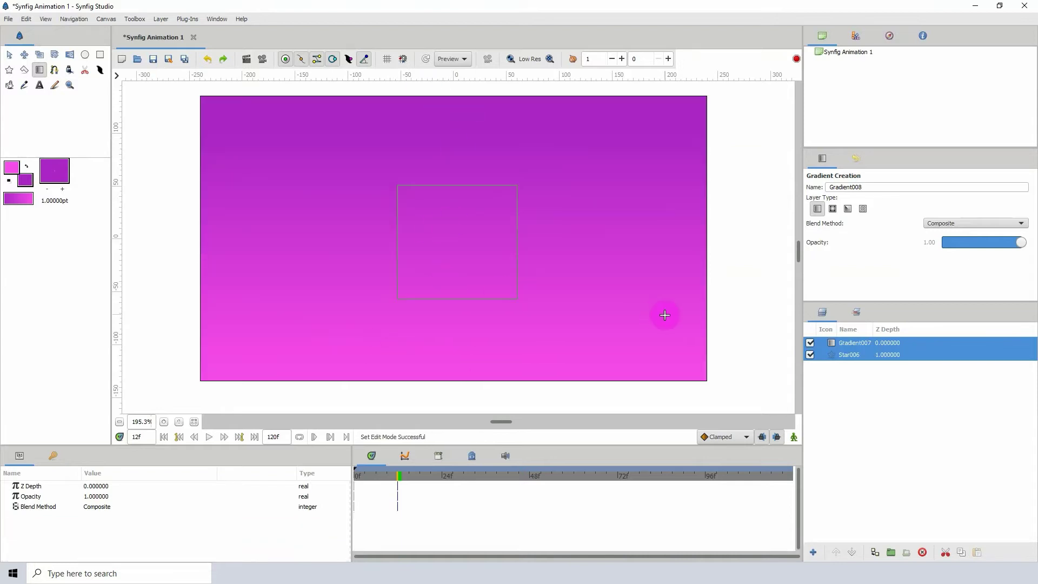
# Set the Gradient007 layer's Blend Method to Onto
pyautogui.click(909, 344)
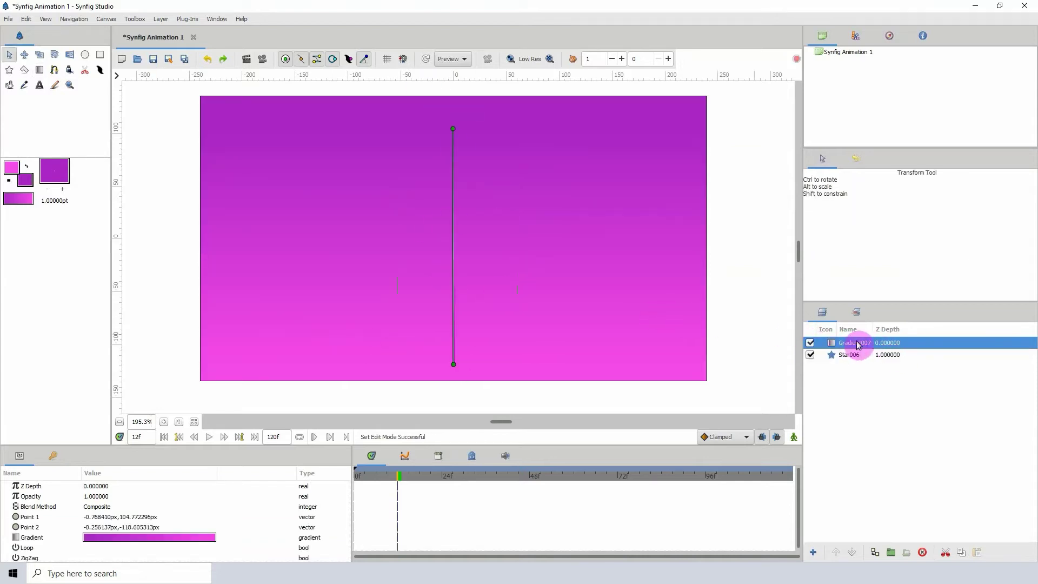
pyautogui.click(40, 537)
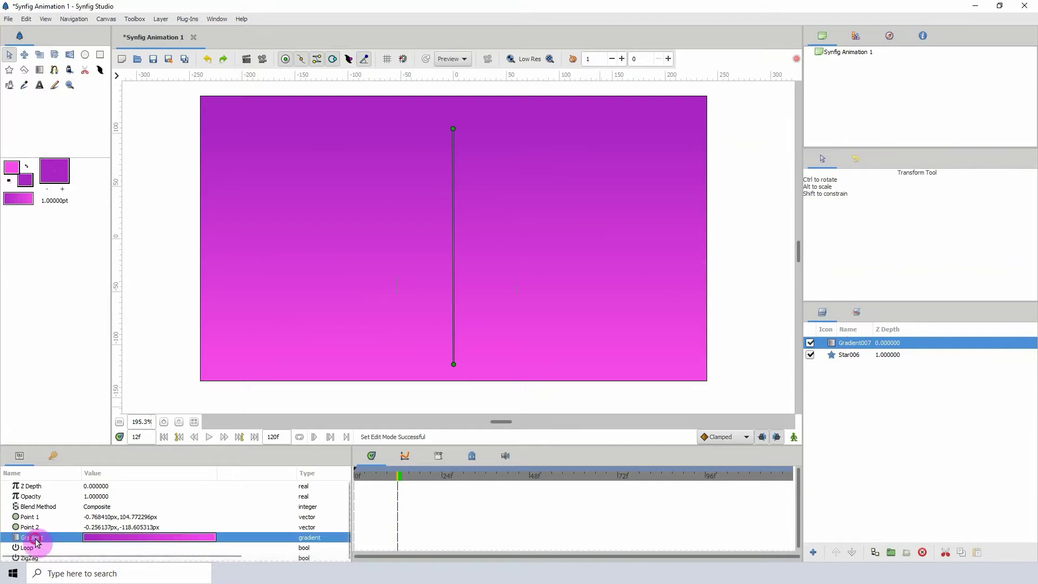
pyautogui.click(37, 506)
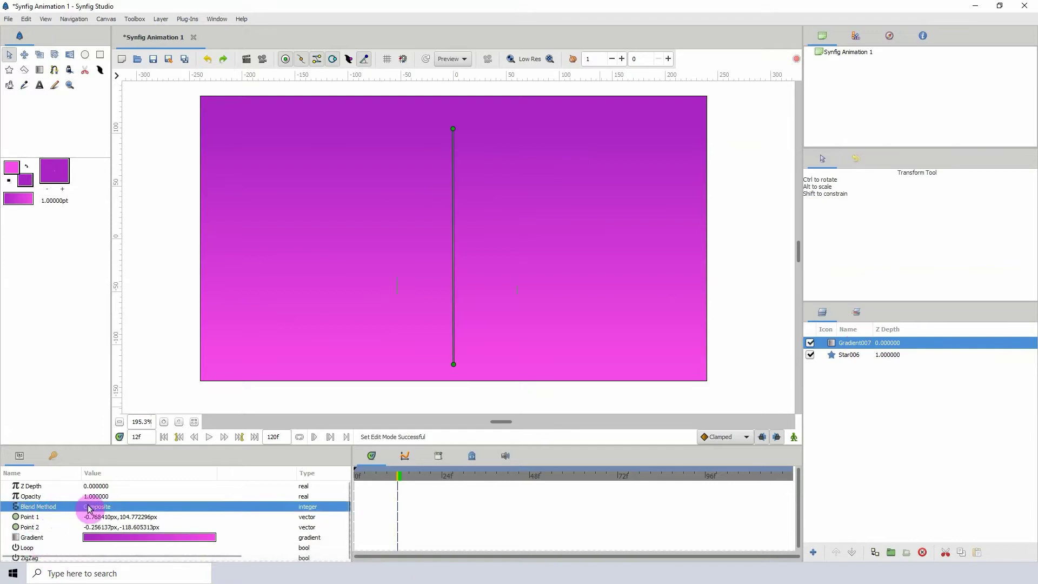
pyautogui.click(106, 508)
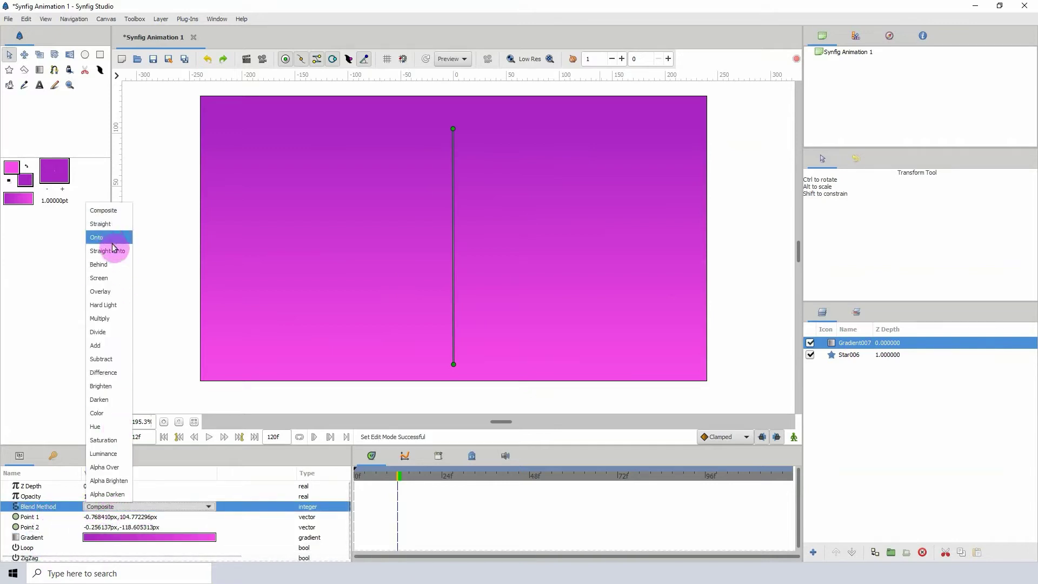
pyautogui.click(104, 238)
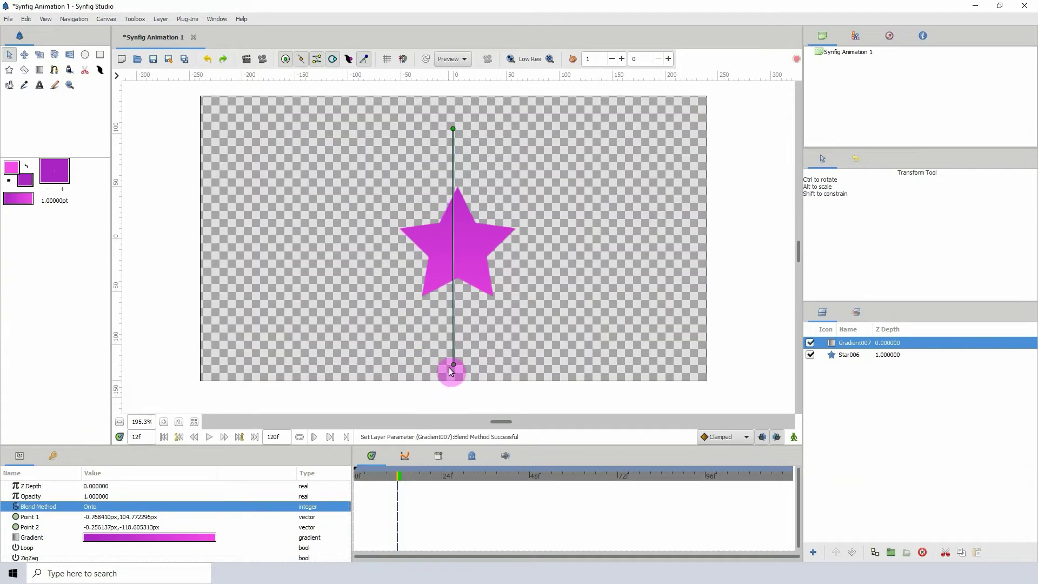
# Move the gradient handles so it spans the star's top tip to its bottom
pyautogui.moveTo(453, 365); pyautogui.dragTo(458, 326)
pyautogui.moveTo(453, 129); pyautogui.dragTo(459, 192)
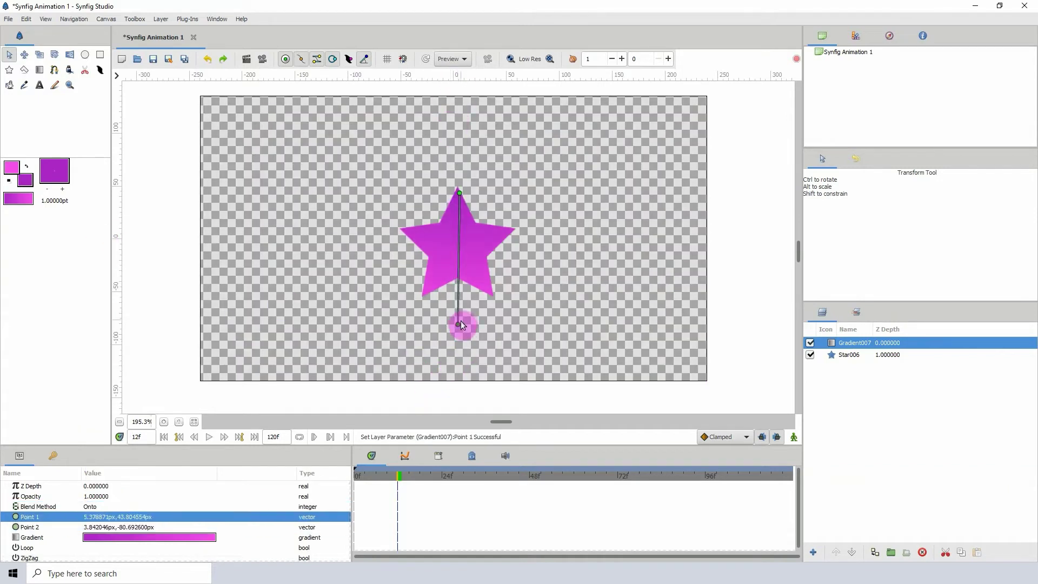
pyautogui.moveTo(461, 321); pyautogui.dragTo(457, 287)
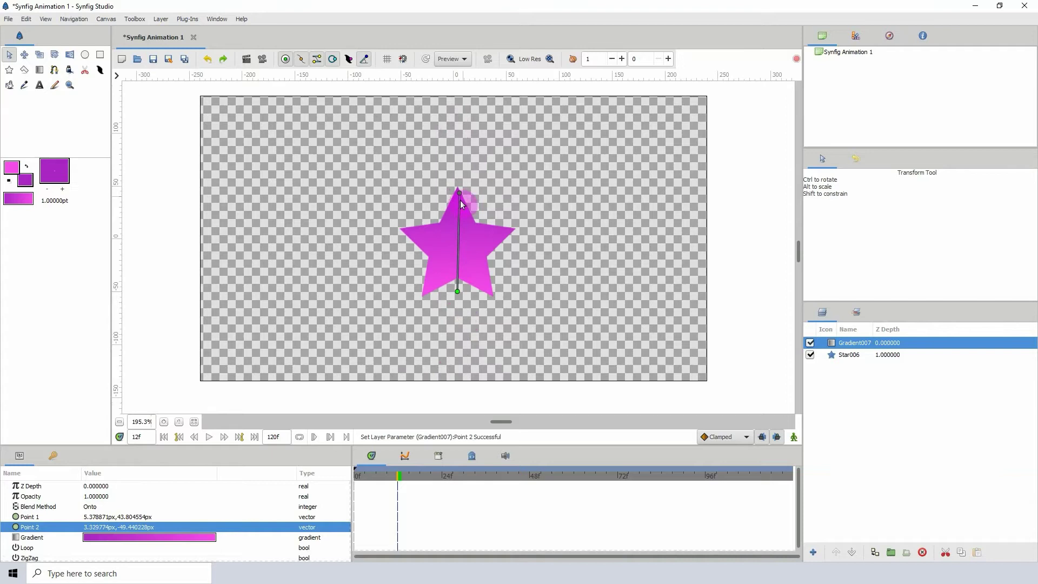
pyautogui.moveTo(458, 199); pyautogui.dragTo(455, 197)
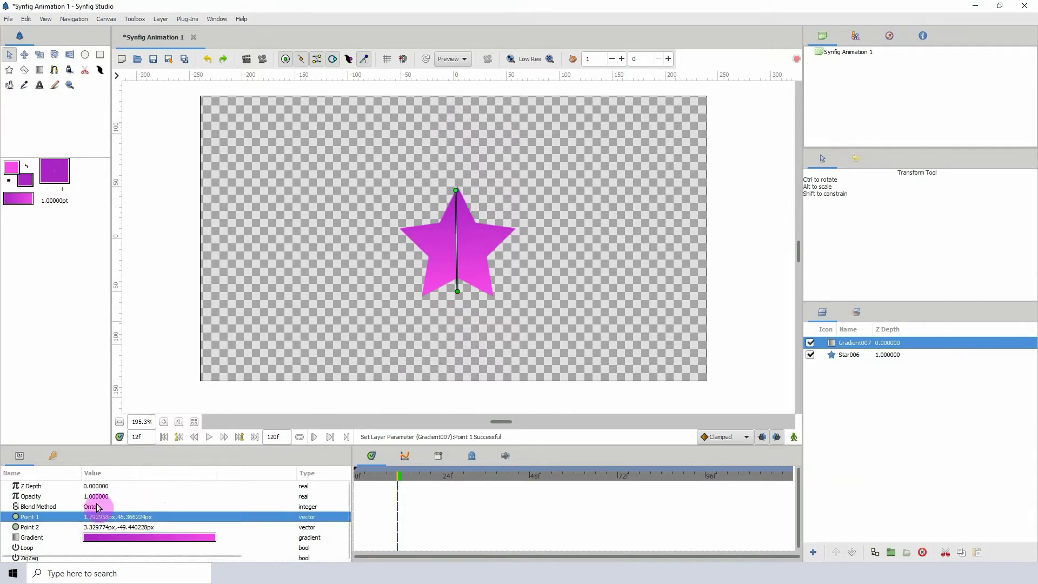
pyautogui.moveTo(488, 444); pyautogui.dragTo(490, 368)
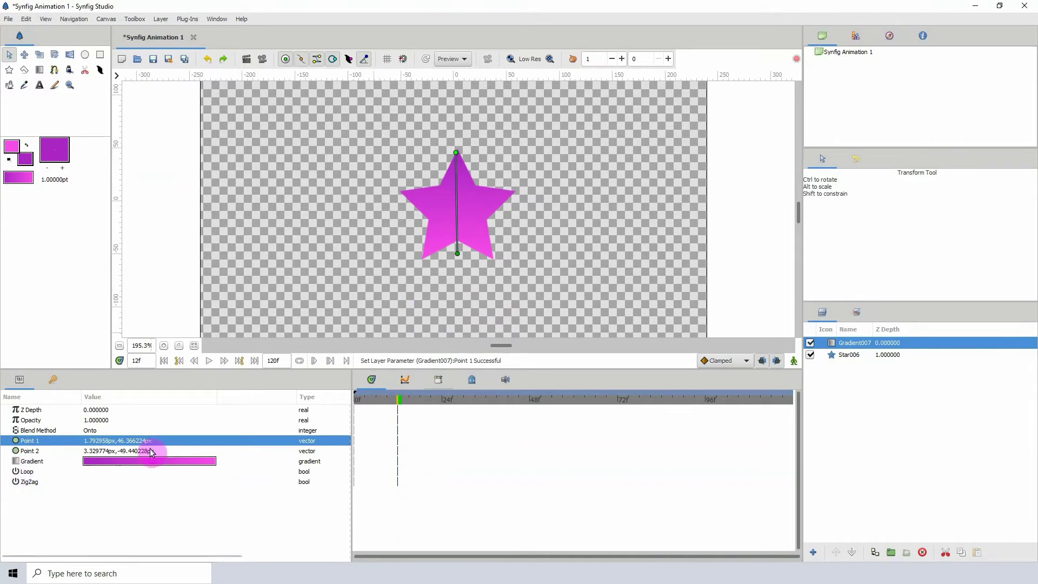
# Convert the Gradient parameter to Two-Tone and expand it
pyautogui.click(43, 464)
pyautogui.rightClick(103, 465)
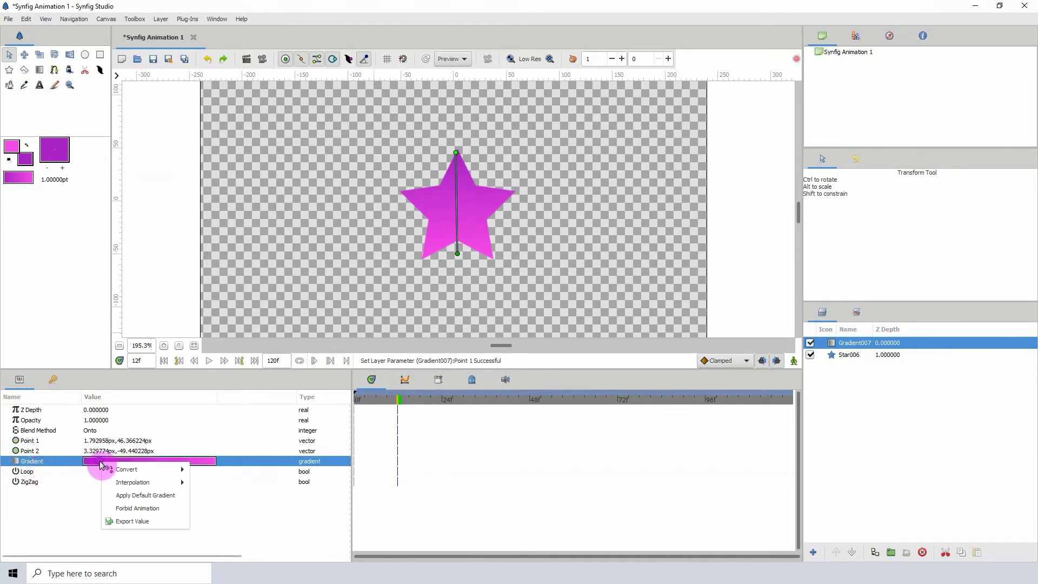
pyautogui.moveTo(134, 475)
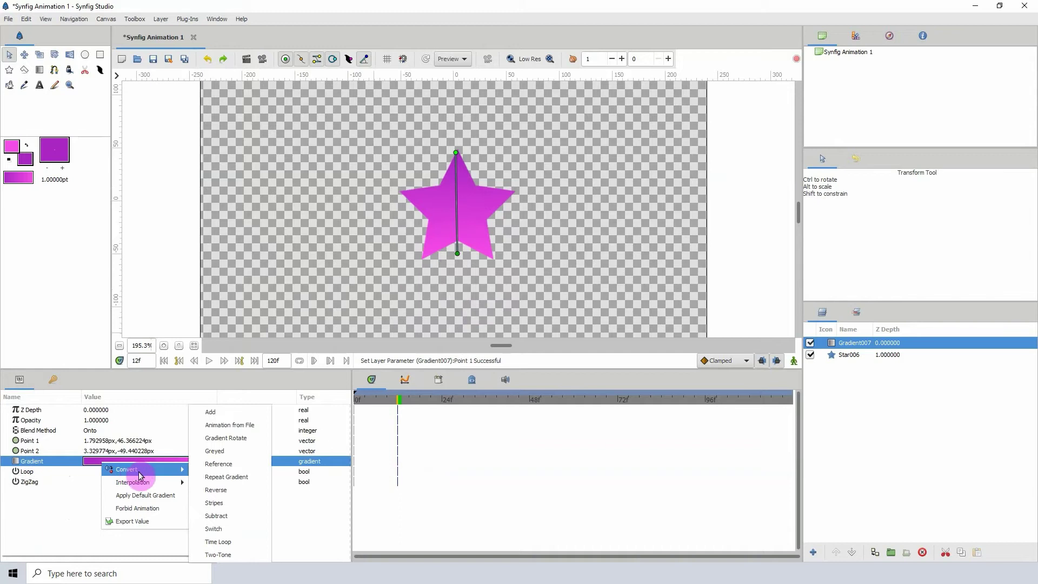
pyautogui.click(221, 555)
pyautogui.click(5, 461)
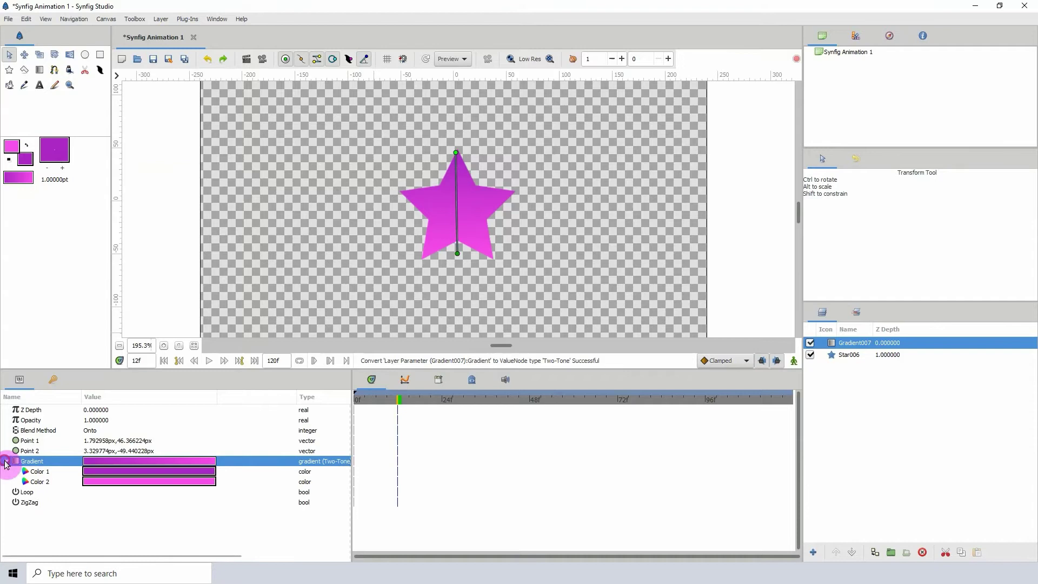
# Select Color 1 and Color 2, and nudge the gradient's top point slightly lower
pyautogui.click(54, 472)
pyautogui.click(52, 482)
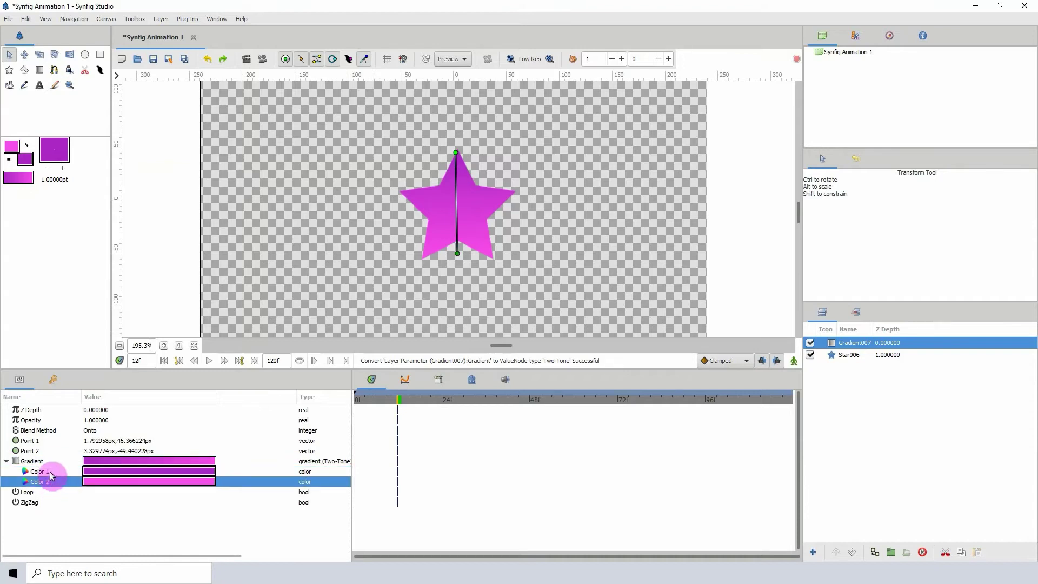
pyautogui.click(52, 473)
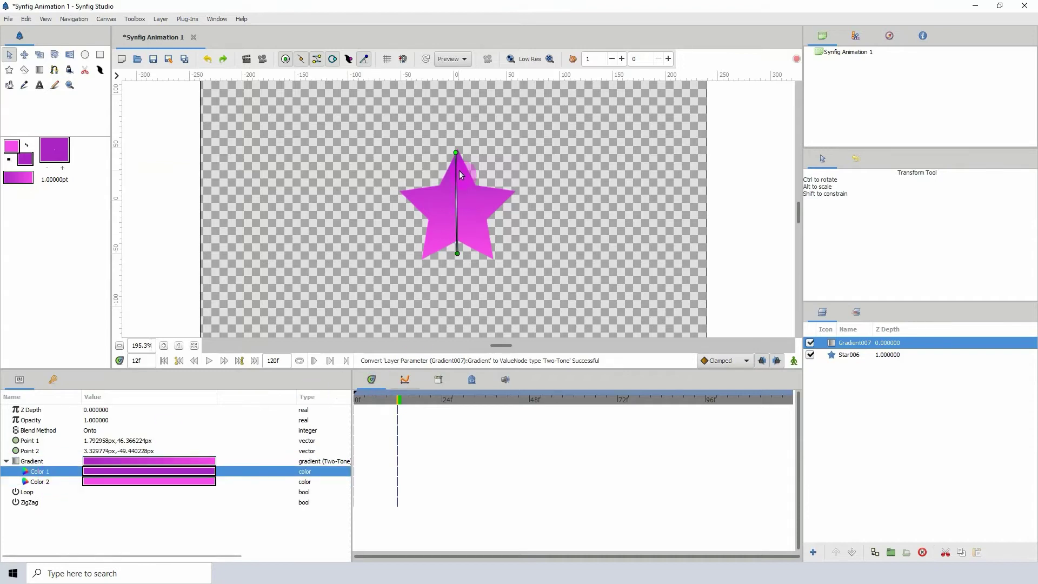
pyautogui.moveTo(455, 157); pyautogui.dragTo(456, 161)
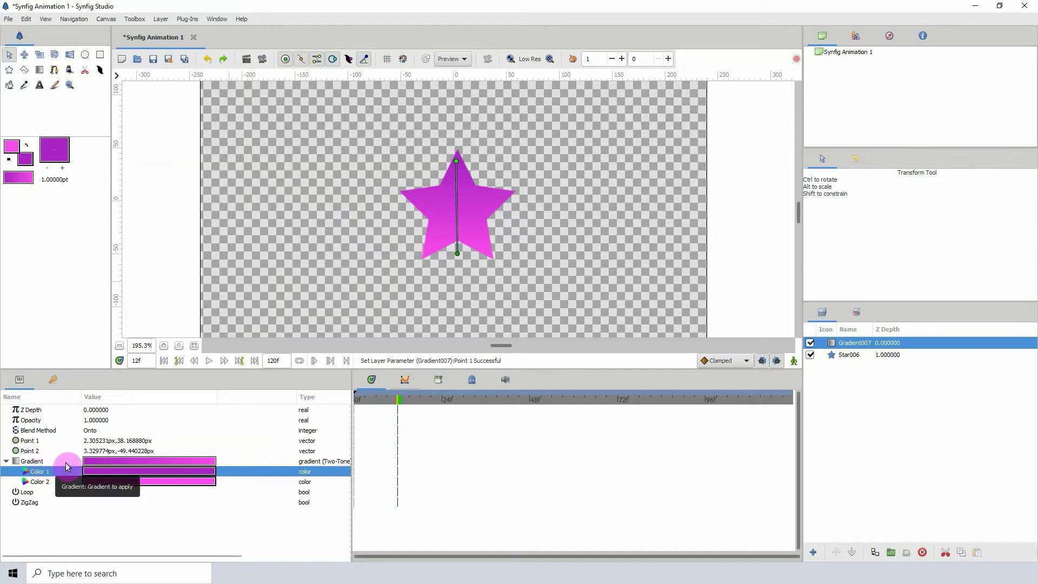
pyautogui.click(122, 474)
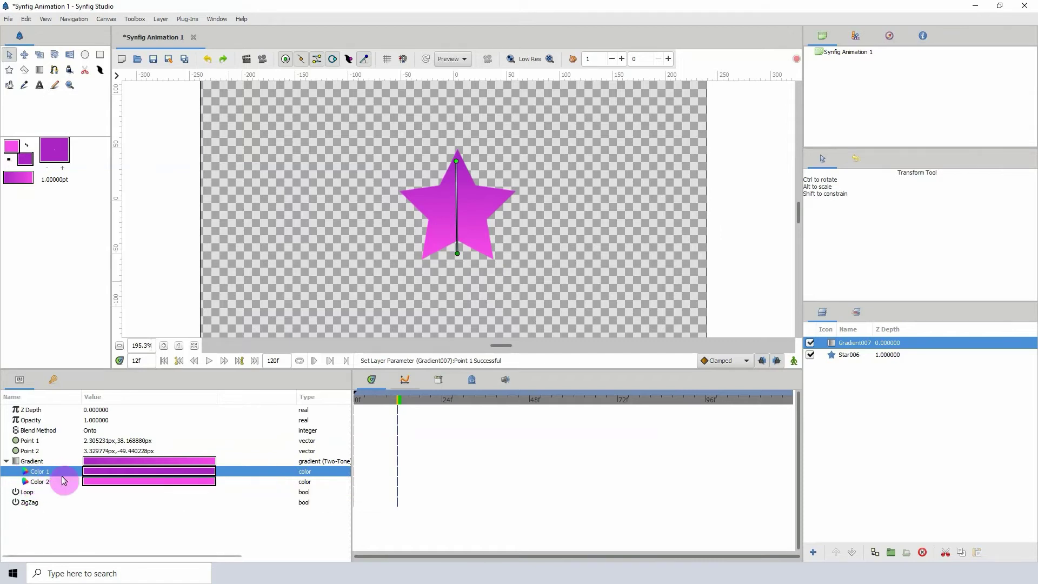
# Disconnect the Gradient parameter to make it a plain gradient again
pyautogui.click(30, 461)
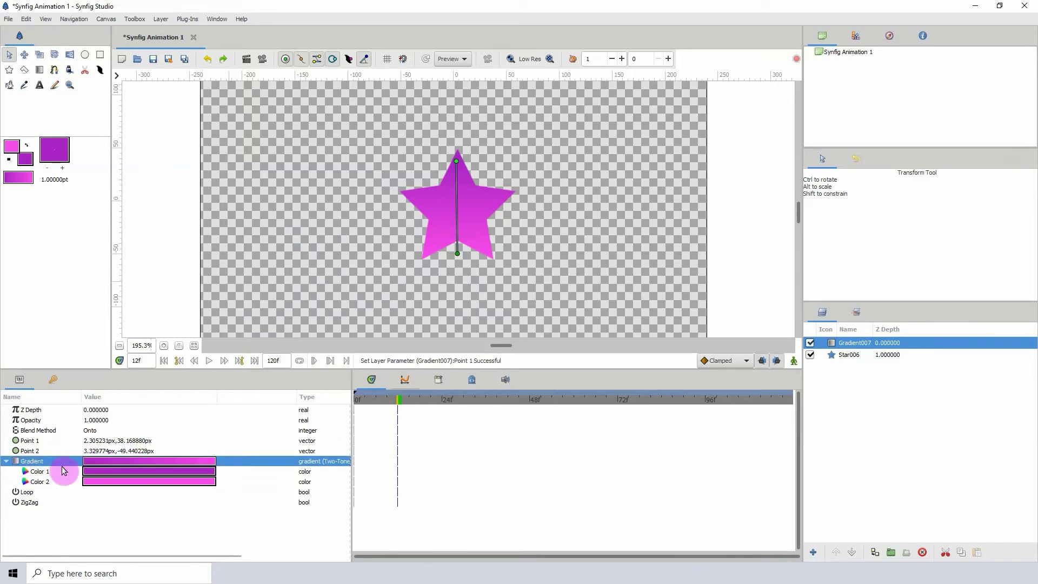
pyautogui.rightClick(32, 462)
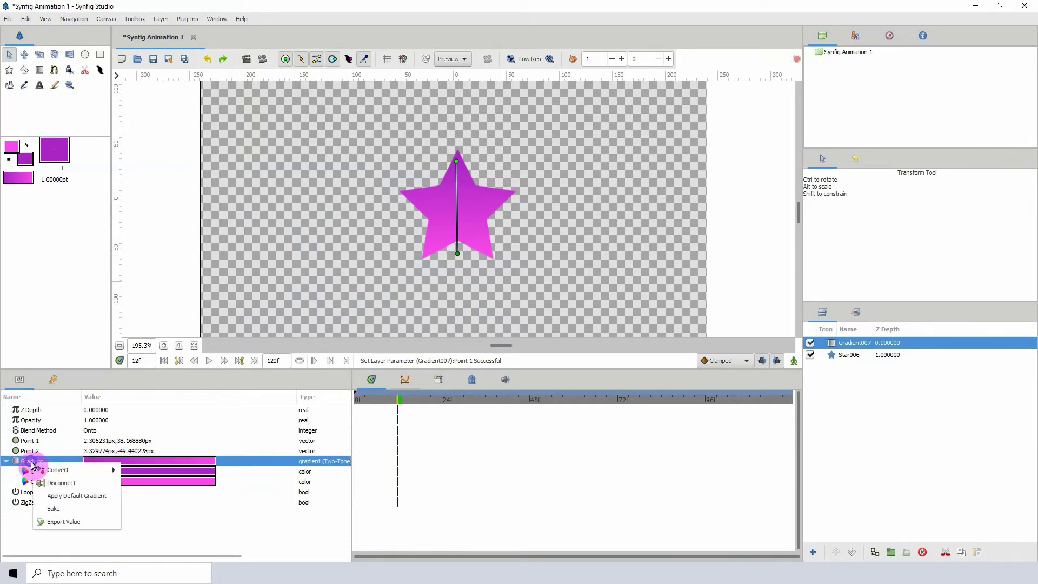
pyautogui.click(56, 484)
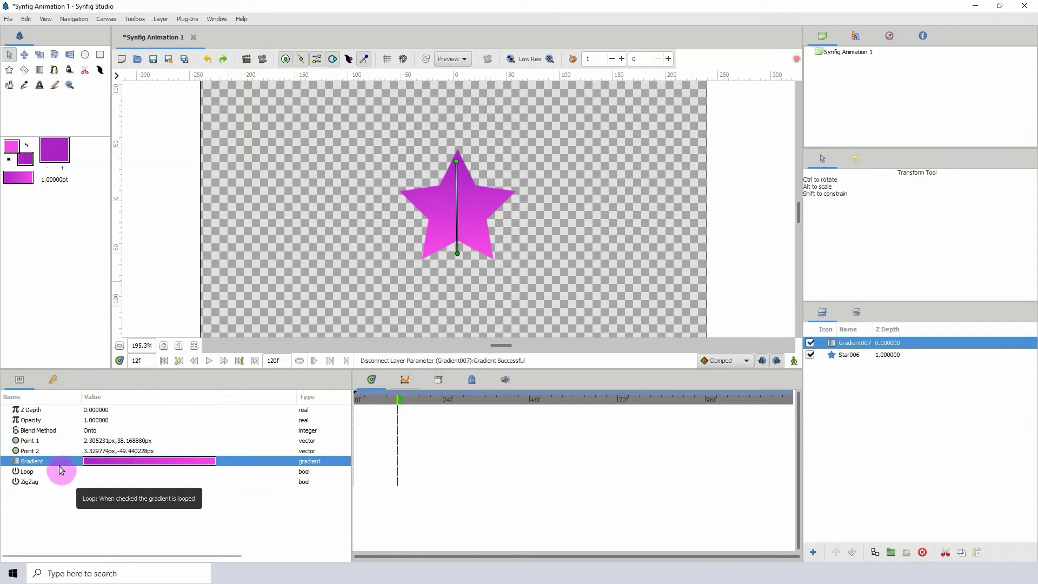
# Turn on animation mode and delete the 0f keyframe
pyautogui.click(794, 361)
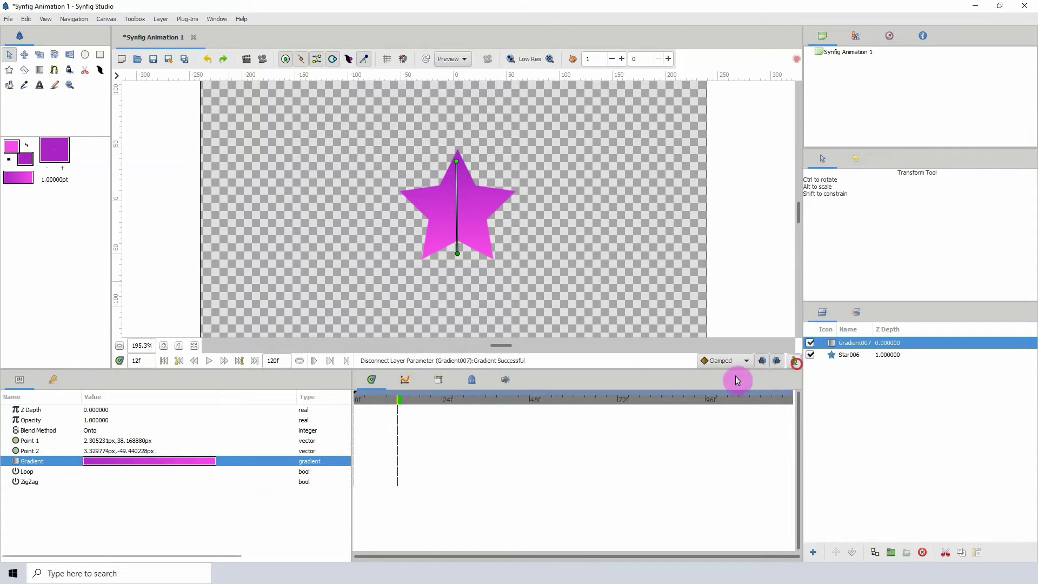
pyautogui.click(52, 380)
pyautogui.click(41, 552)
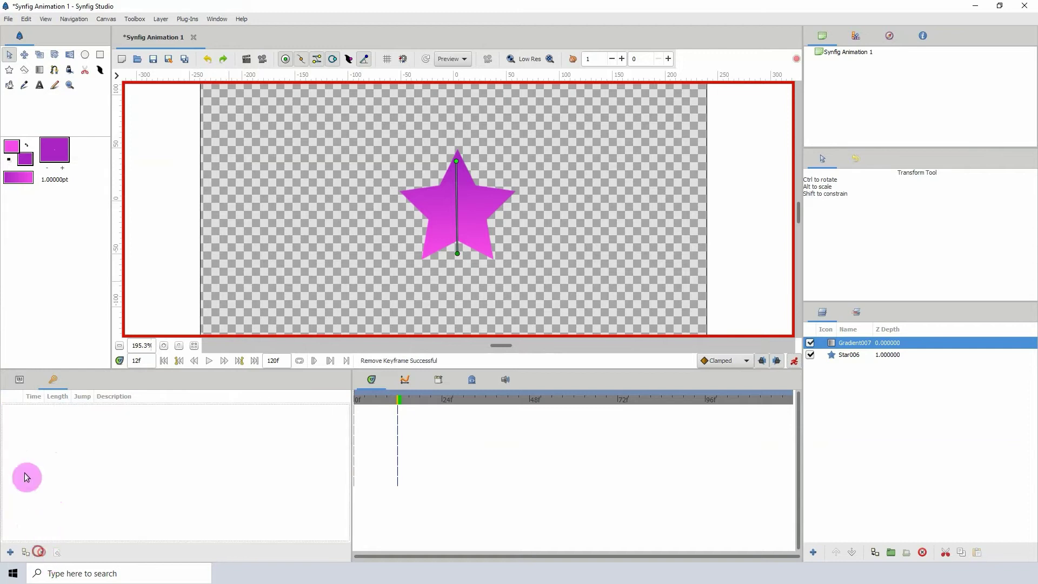
pyautogui.click(18, 380)
# At frame 3, change the gradient's first colour to a pale red
pyautogui.moveTo(373, 398); pyautogui.dragTo(365, 399)
pyautogui.doubleClick(98, 461)
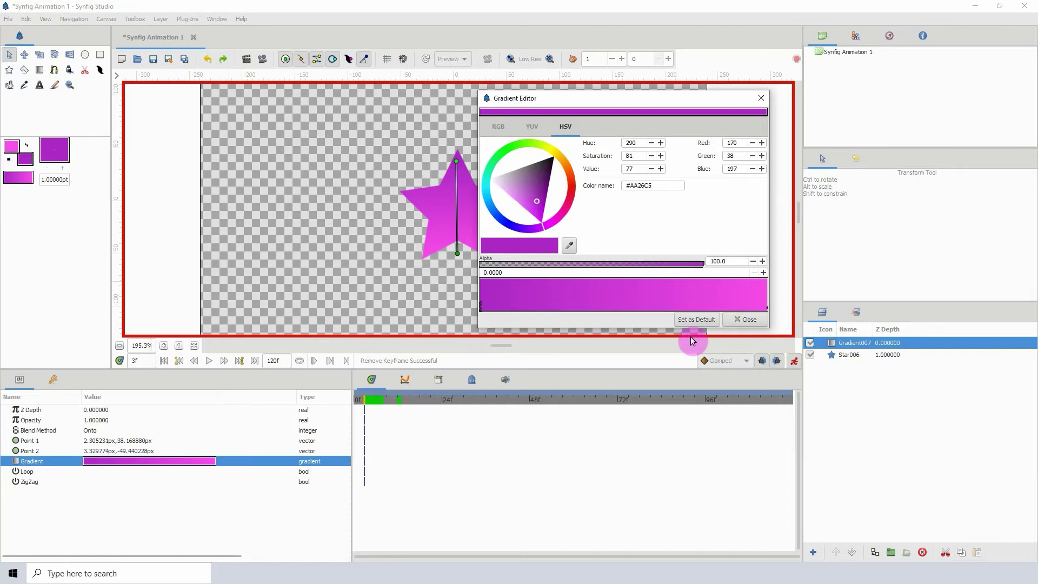
pyautogui.click(536, 200)
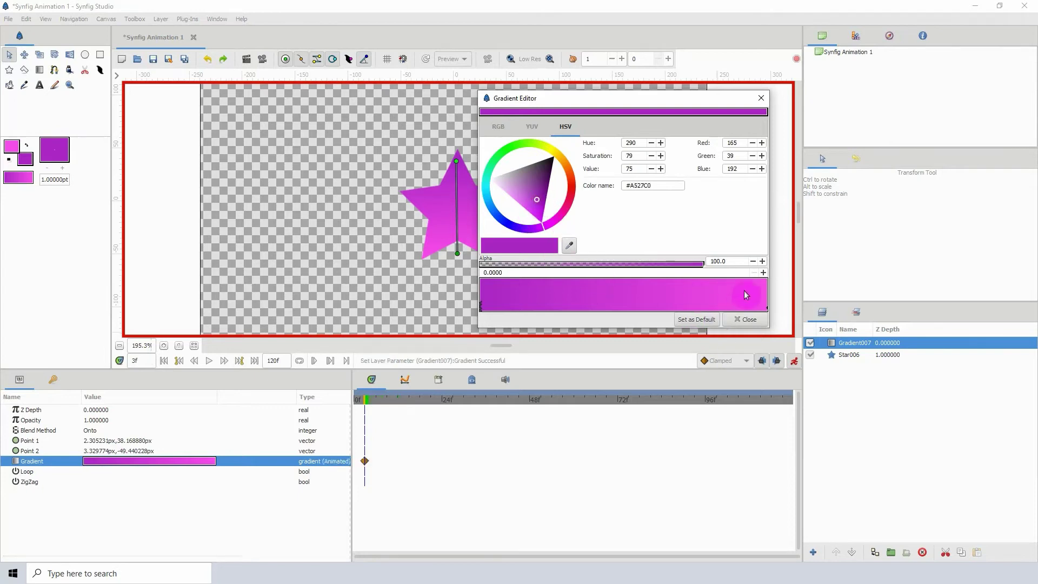
pyautogui.click(571, 185)
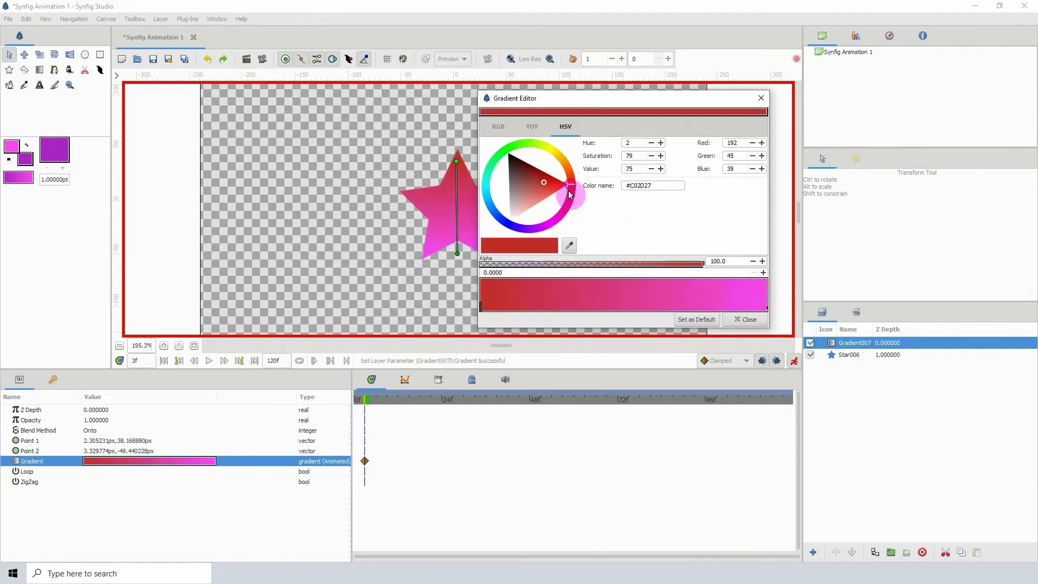
pyautogui.click(538, 200)
pyautogui.moveTo(539, 201)
pyautogui.mouseDown()
pyautogui.moveTo(523, 192)
pyautogui.moveTo(713, 340)
pyautogui.mouseUp()
pyautogui.click(745, 319)
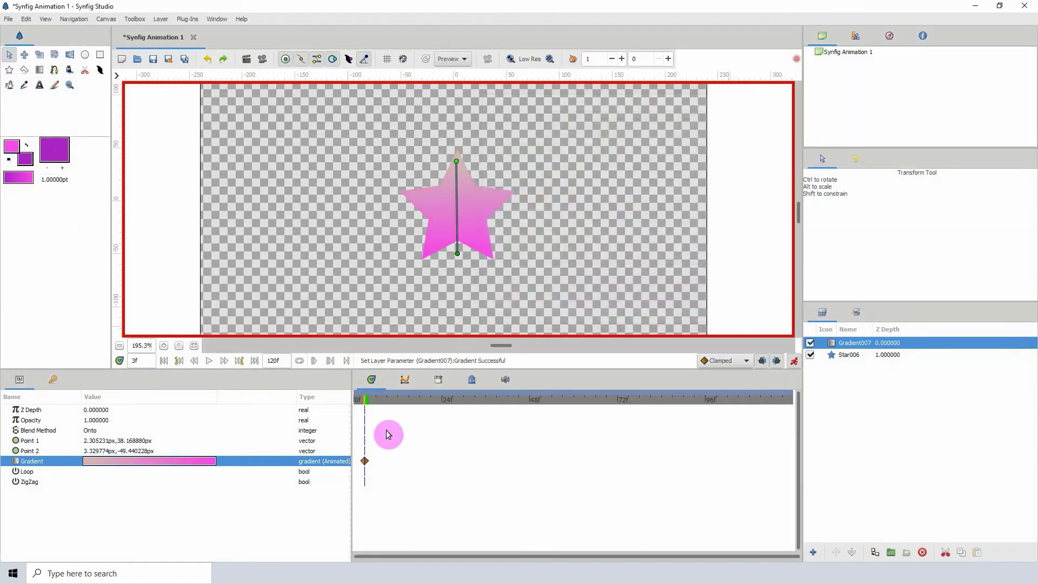
# At frame 20, make the first colour olive and the right end purple #7A4AF7
pyautogui.moveTo(388, 399); pyautogui.dragTo(427, 399)
pyautogui.doubleClick(103, 461)
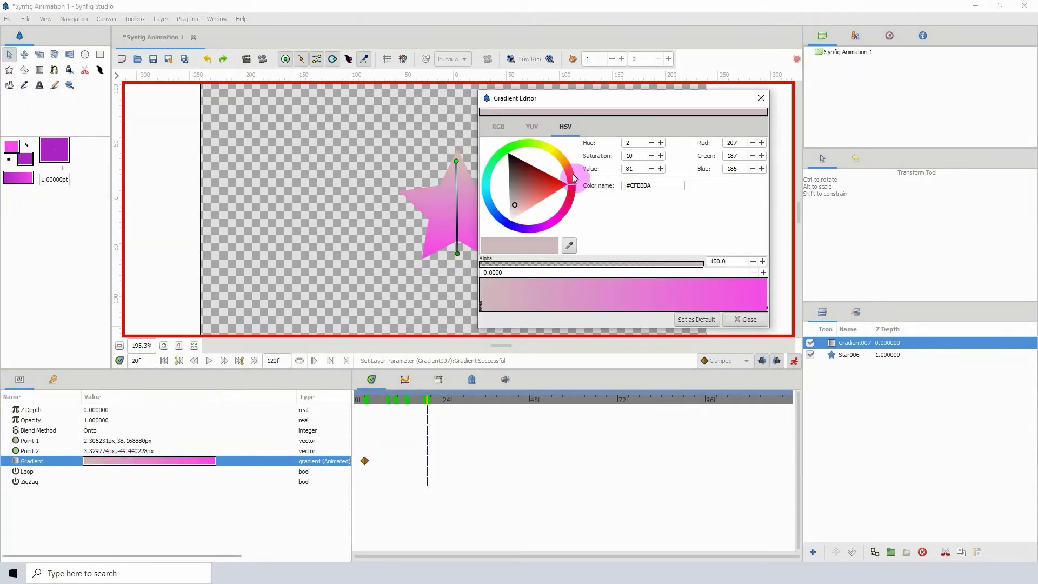
pyautogui.click(525, 177)
pyautogui.moveTo(551, 163); pyautogui.dragTo(548, 160)
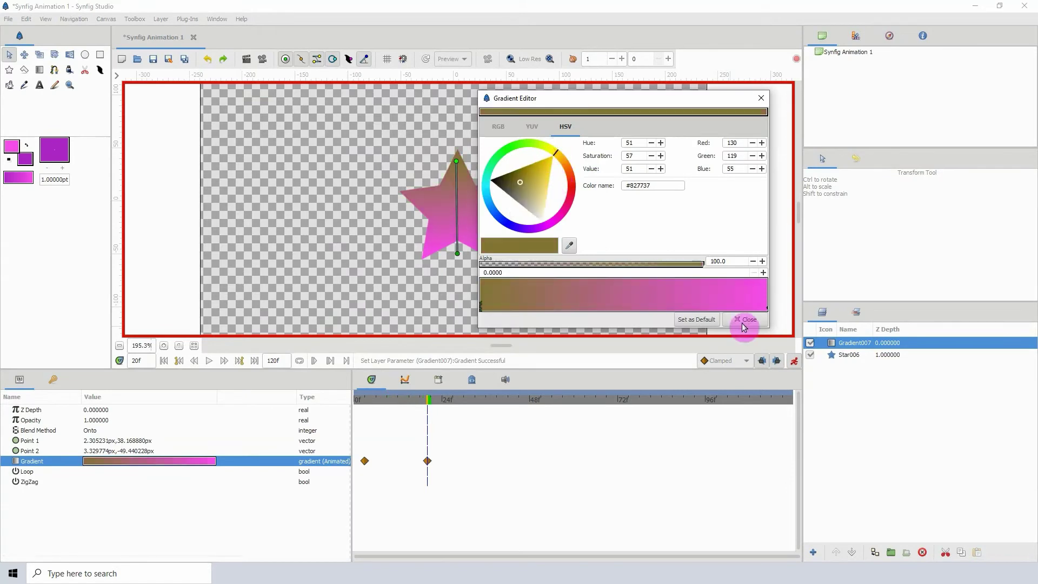
pyautogui.click(767, 308)
pyautogui.click(519, 227)
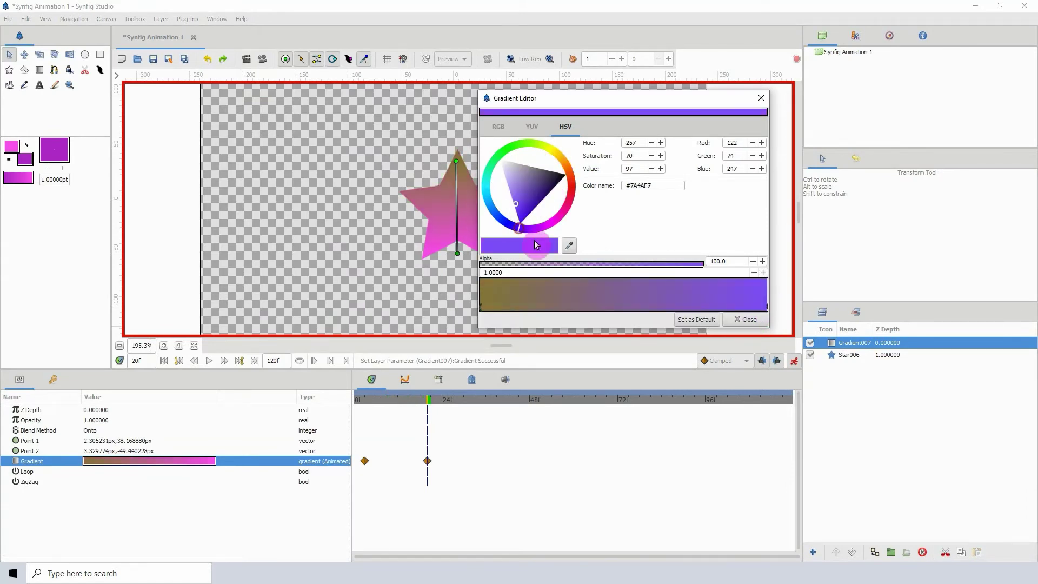
pyautogui.click(767, 325)
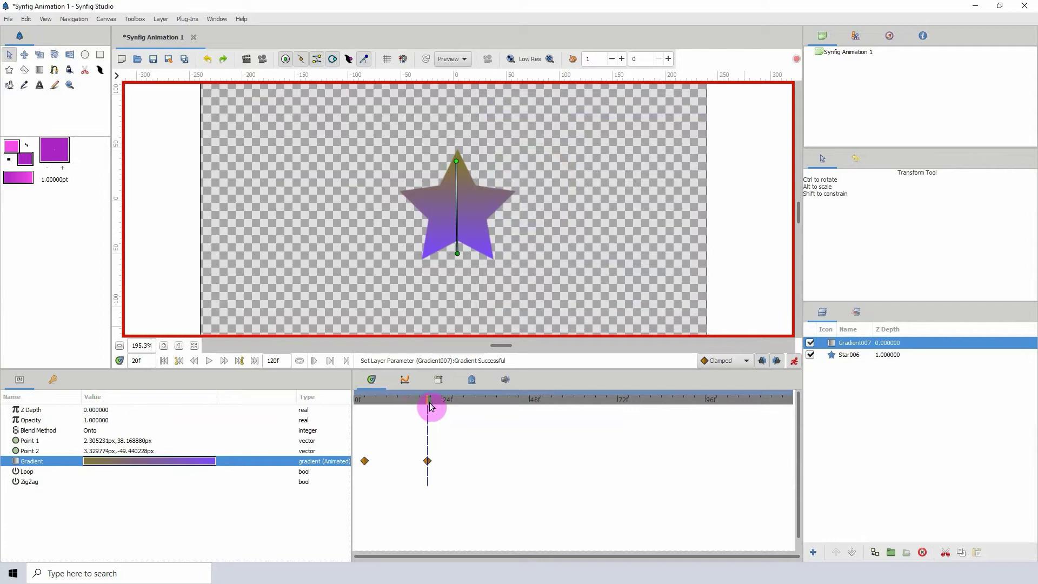
# Scrub between frames 4 and 20 and inspect the gradient's purple end colour
pyautogui.moveTo(429, 407); pyautogui.dragTo(388, 413)
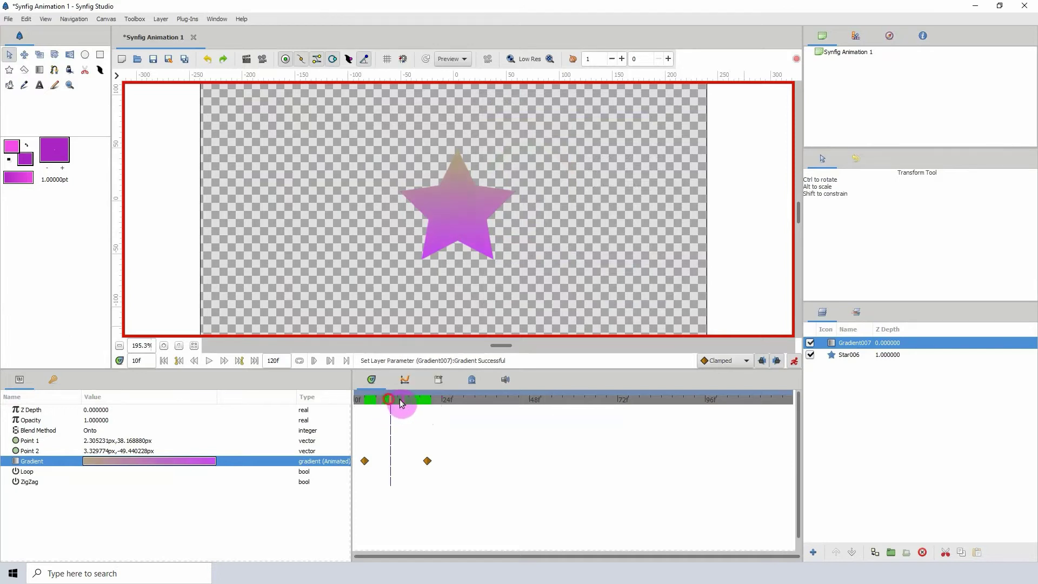
pyautogui.moveTo(398, 405); pyautogui.dragTo(427, 409)
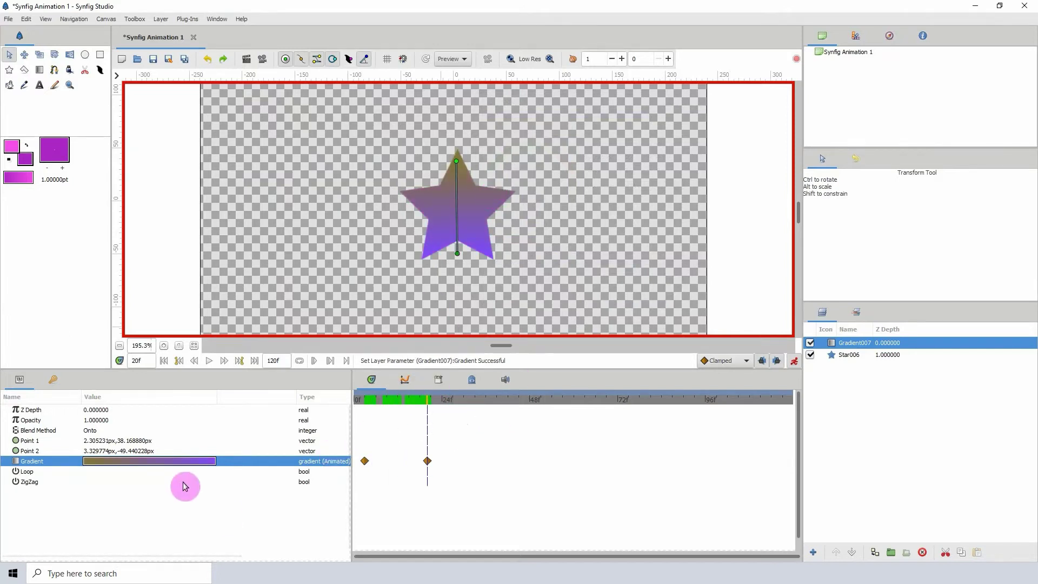
pyautogui.doubleClick(102, 463)
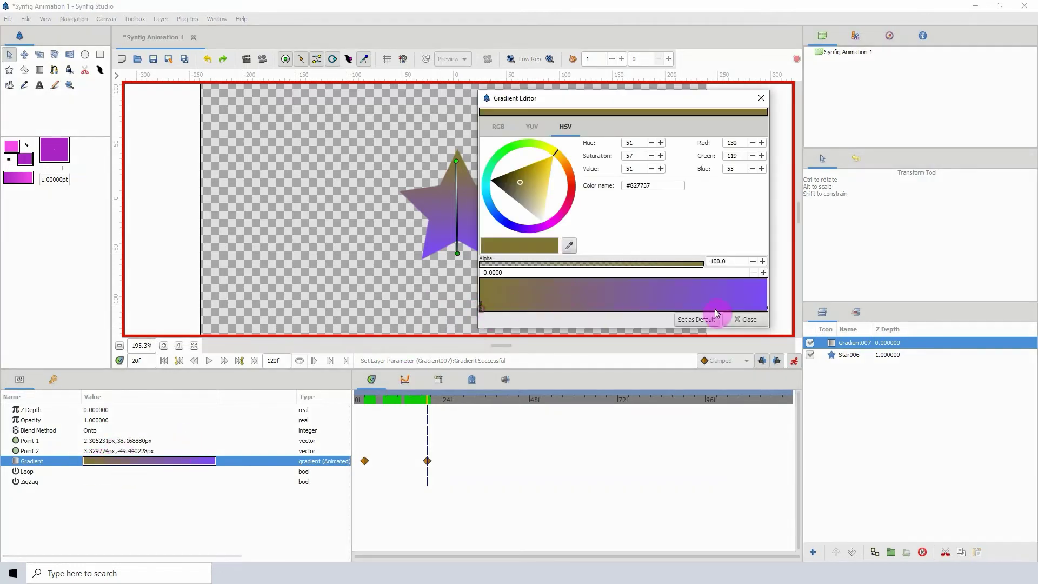
pyautogui.click(766, 312)
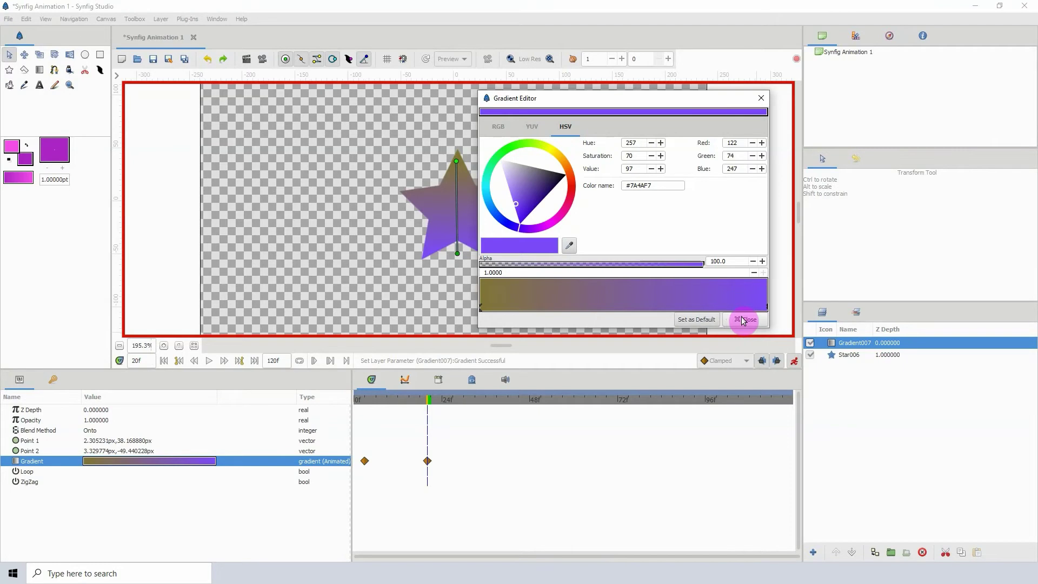
pyautogui.click(744, 321)
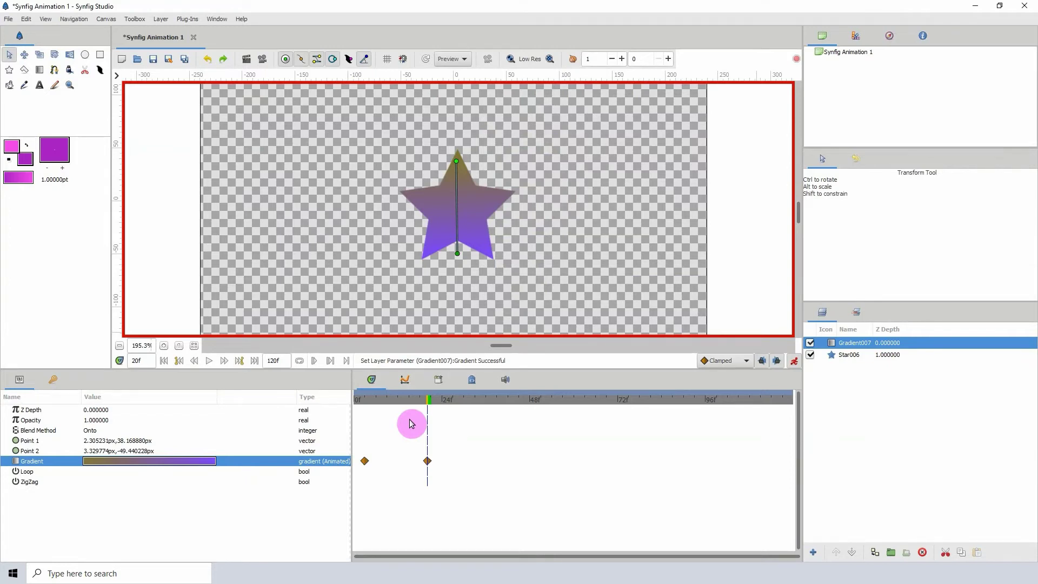
# Convert the Gradient parameter to Two-Tone and expand its two colours
pyautogui.rightClick(36, 461)
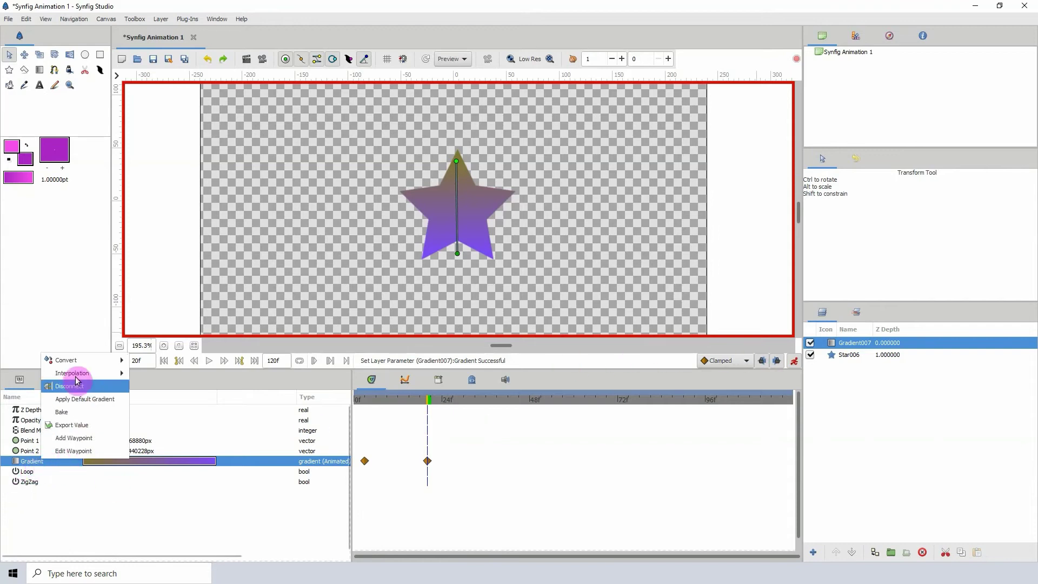
pyautogui.moveTo(74, 361)
pyautogui.click(167, 505)
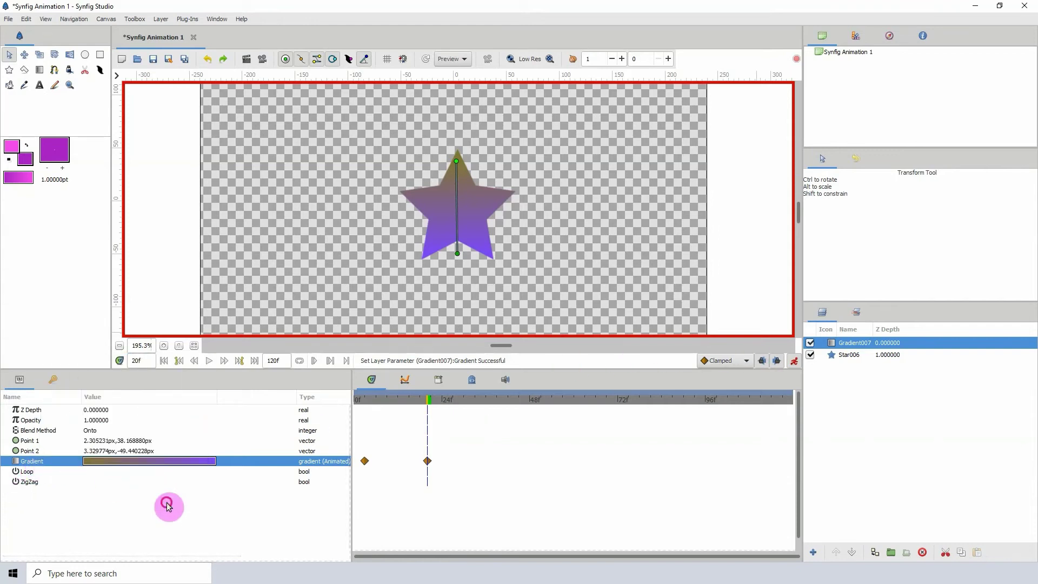
pyautogui.click(6, 460)
pyautogui.doubleClick(128, 481)
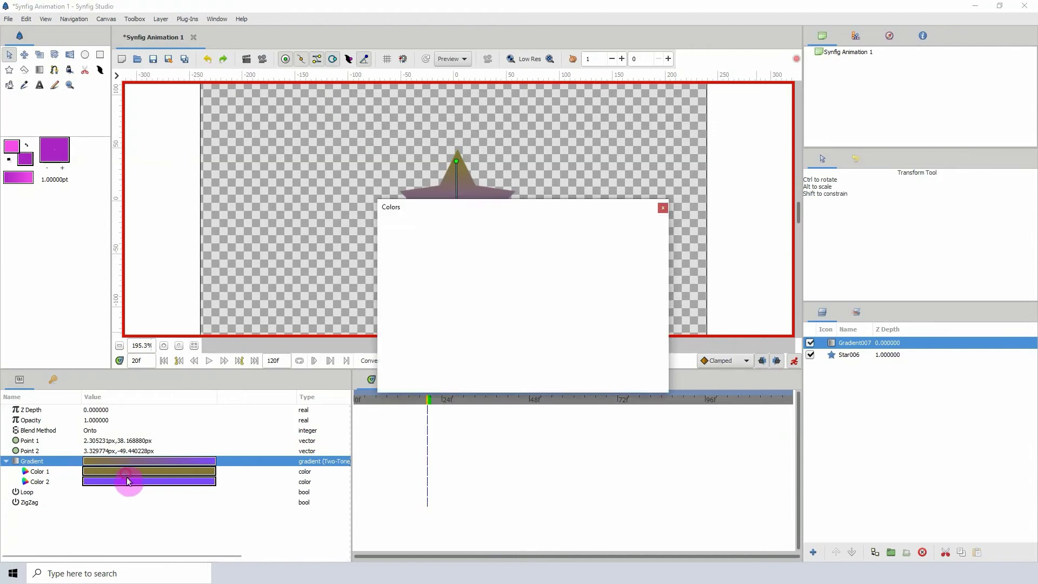
pyautogui.press('Escape')
# At the first frame, set Color 1 to yellow #EED444
pyautogui.click(364, 400)
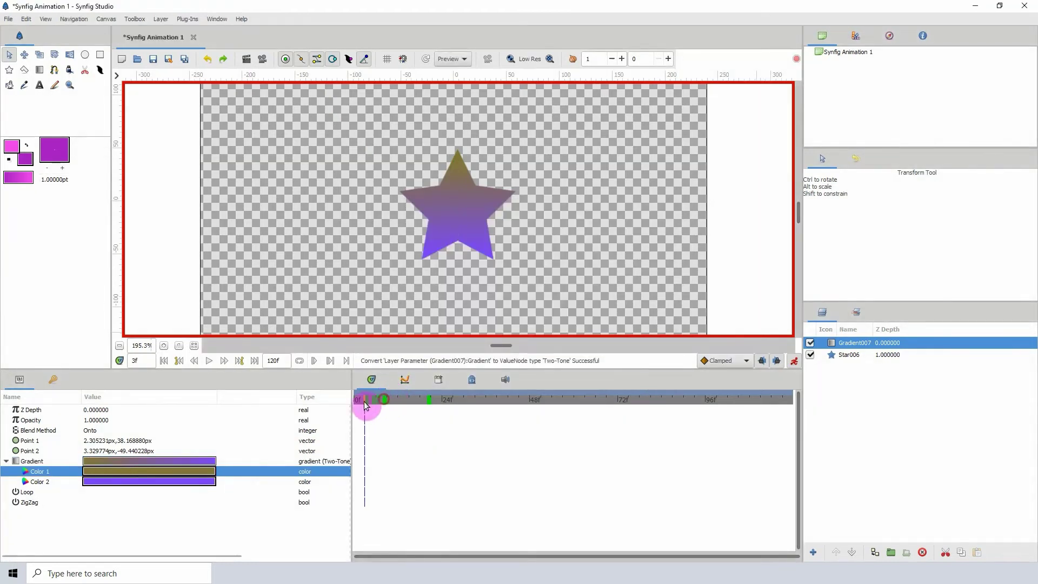
pyautogui.moveTo(364, 403); pyautogui.dragTo(362, 404)
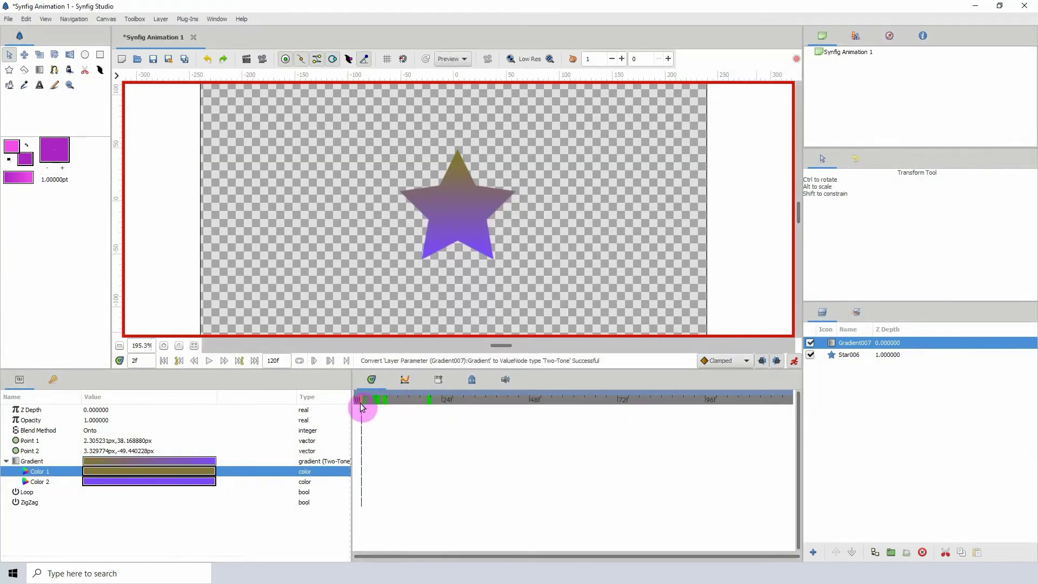
pyautogui.doubleClick(104, 471)
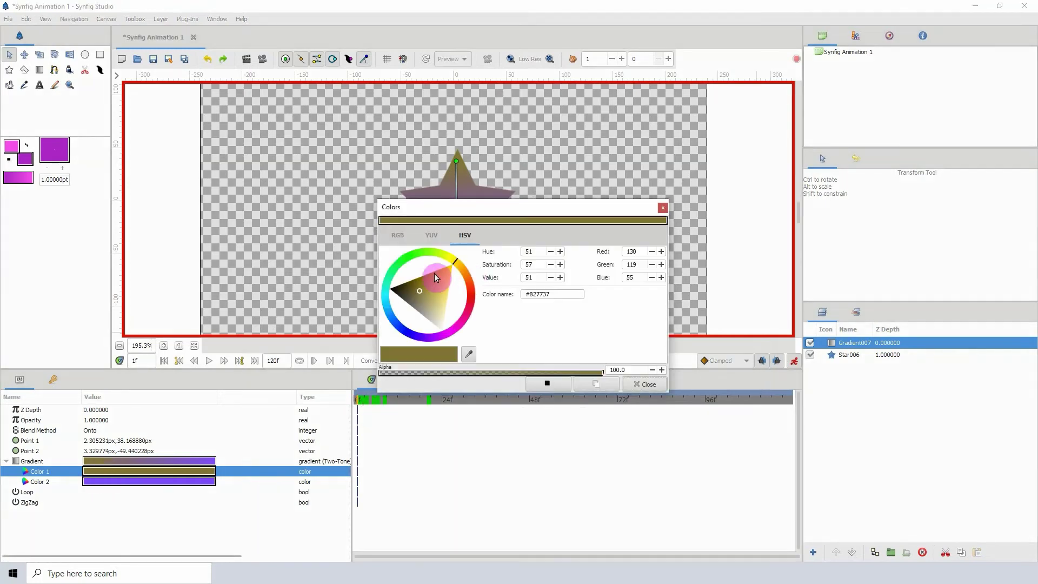
pyautogui.click(444, 281)
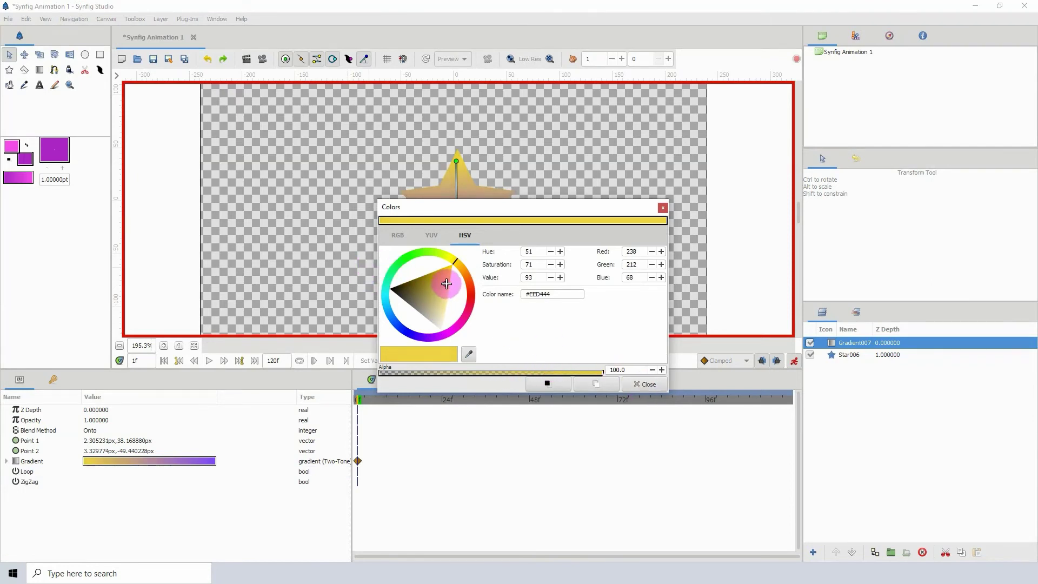
pyautogui.click(638, 383)
# Set Color 2 to bright green #58D62A
pyautogui.click(6, 461)
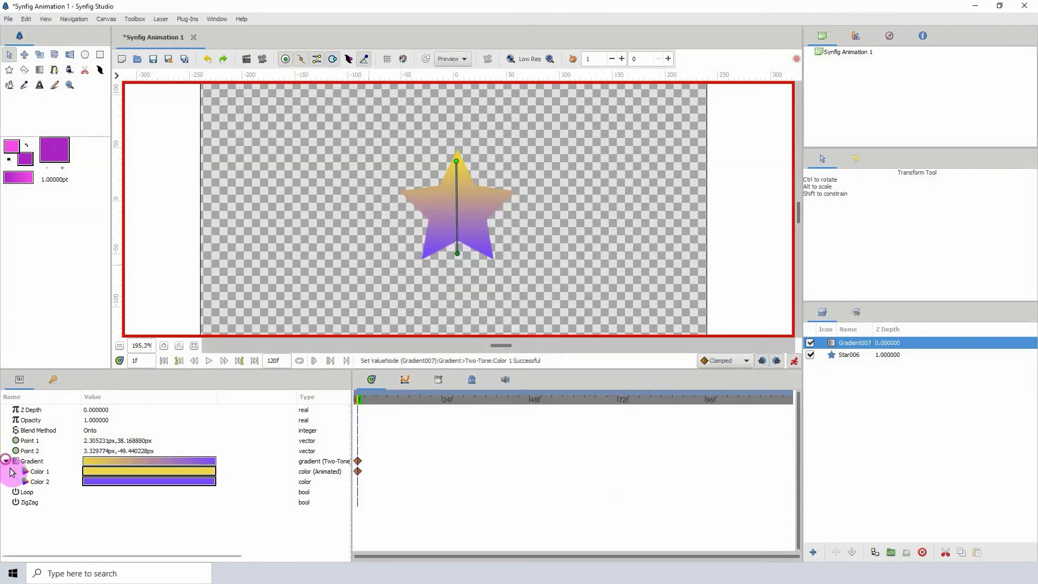
pyautogui.doubleClick(134, 481)
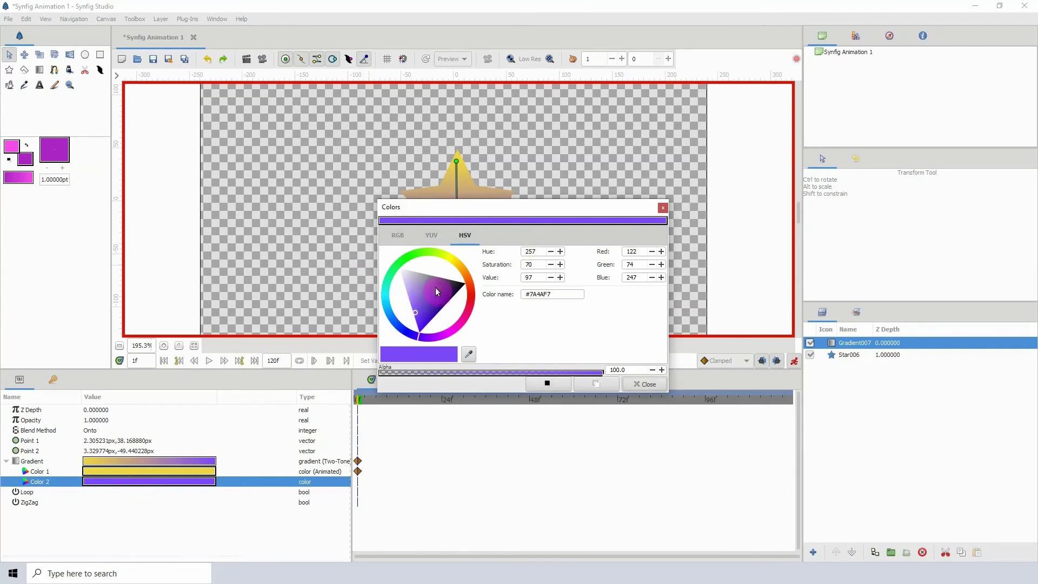
pyautogui.click(416, 253)
pyautogui.moveTo(454, 311); pyautogui.dragTo(424, 275)
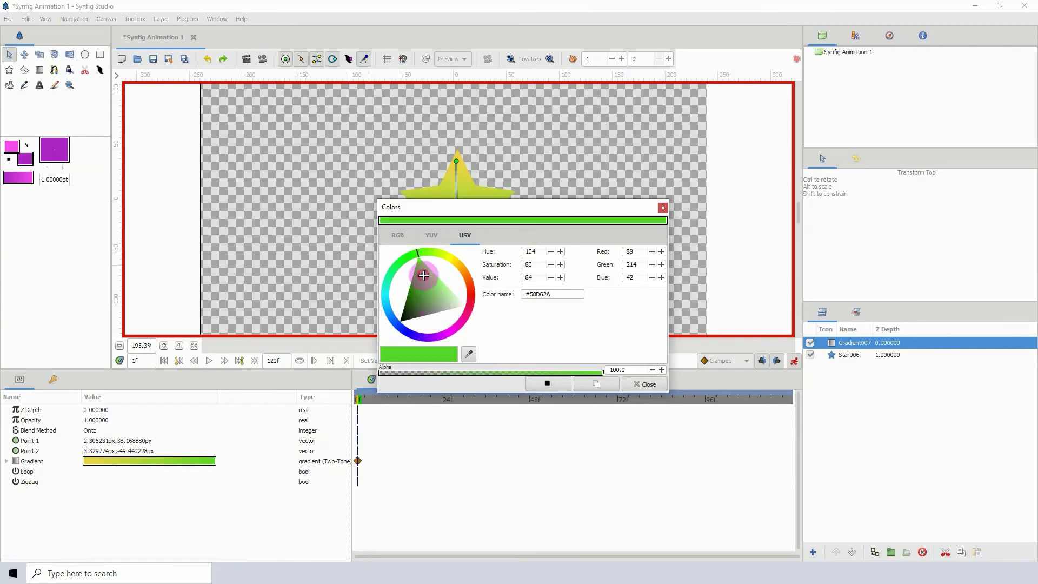
pyautogui.click(645, 384)
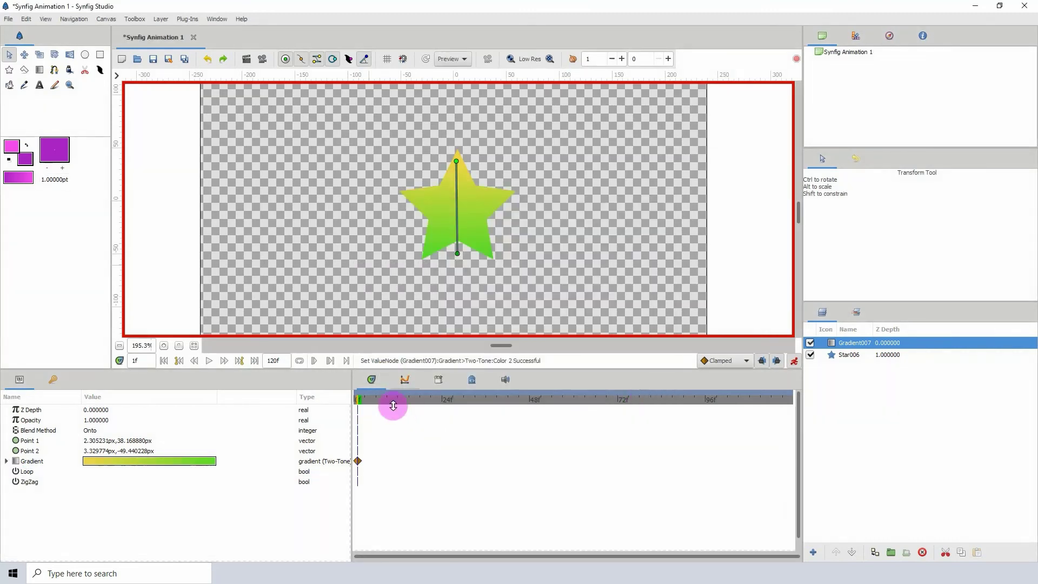
# At frame 24, set Color 1 to pink #F04373
pyautogui.click(7, 461)
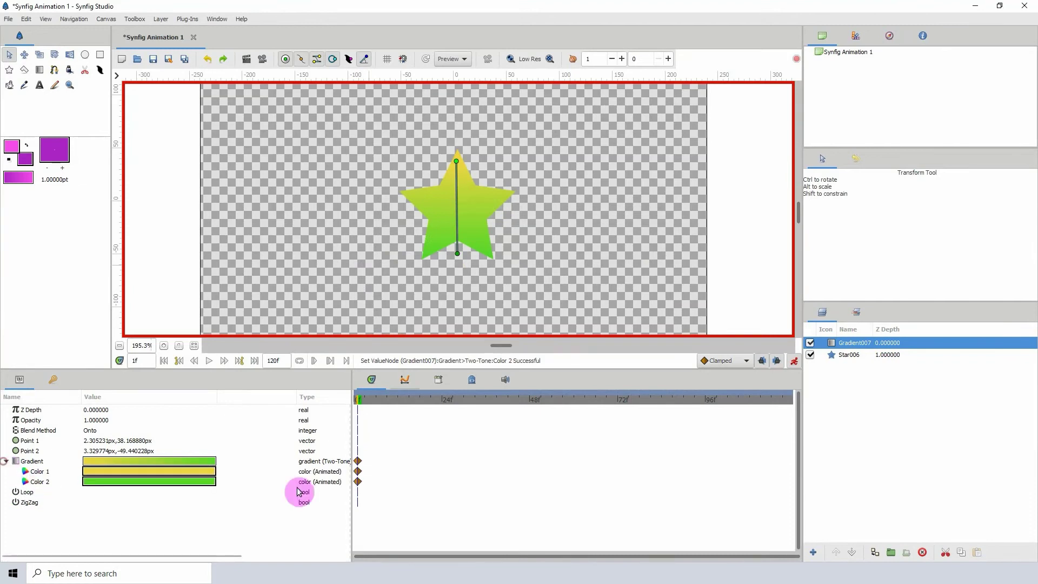
pyautogui.click(359, 484)
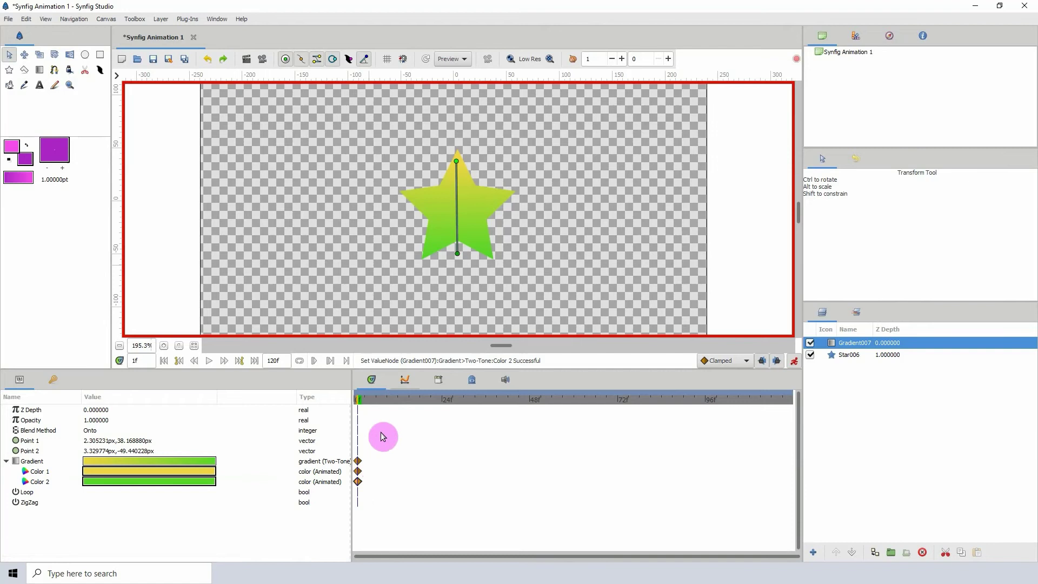
pyautogui.click(441, 403)
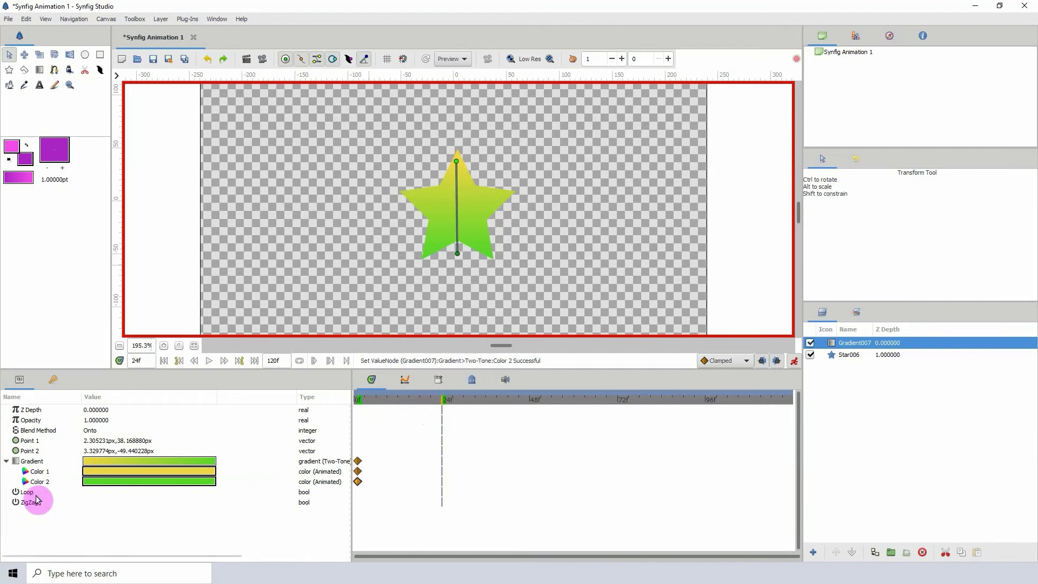
pyautogui.doubleClick(108, 471)
pyautogui.moveTo(463, 260)
pyautogui.mouseDown()
pyautogui.moveTo(477, 295)
pyautogui.moveTo(469, 307)
pyautogui.mouseUp()
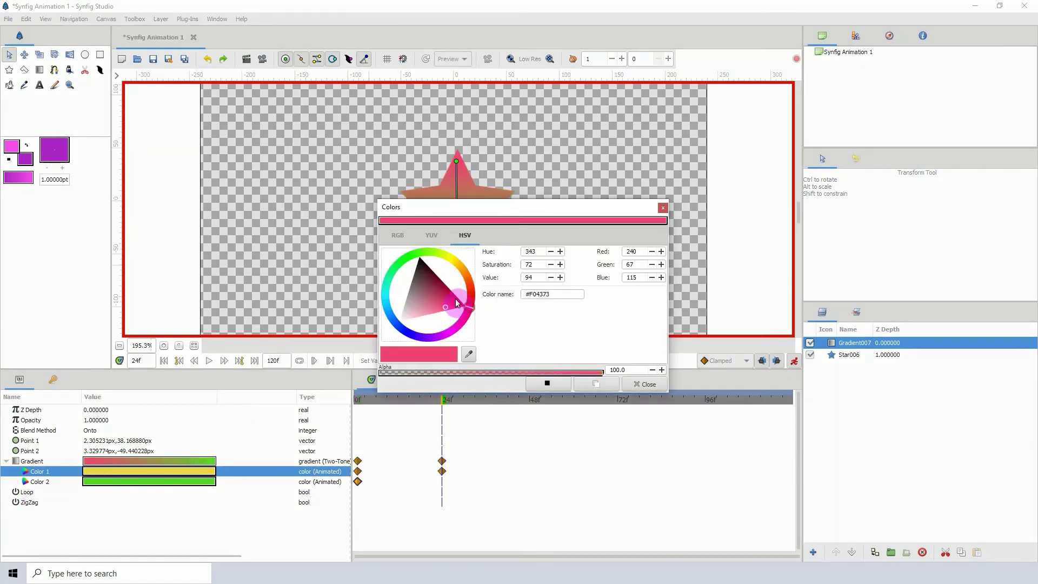
pyautogui.click(646, 384)
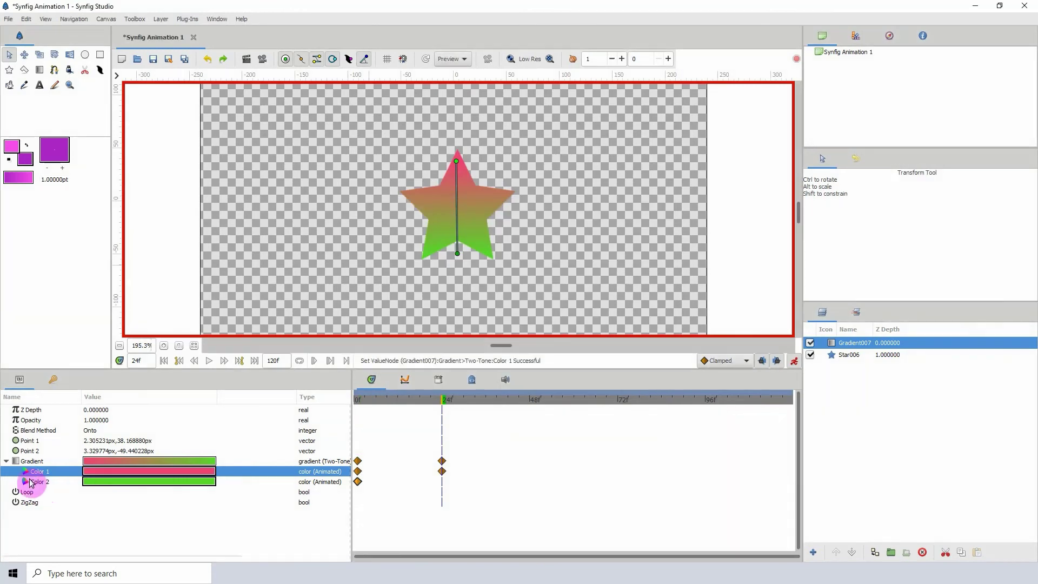
# Set Color 2 to magenta #C52AD6 at frame 24
pyautogui.click(39, 481)
pyautogui.doubleClick(128, 484)
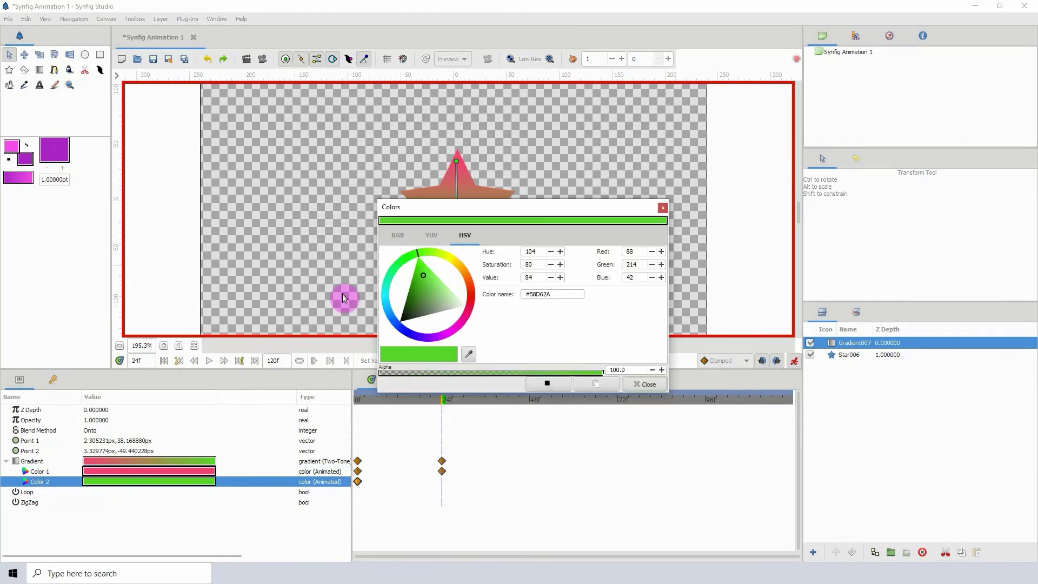
pyautogui.click(447, 339)
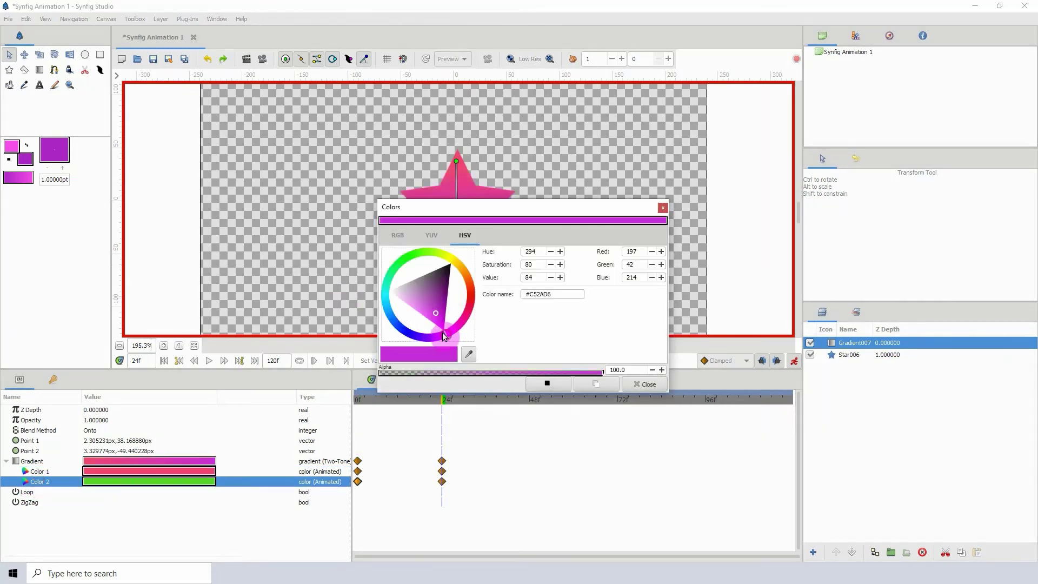
pyautogui.moveTo(444, 318); pyautogui.dragTo(442, 308)
pyautogui.click(645, 383)
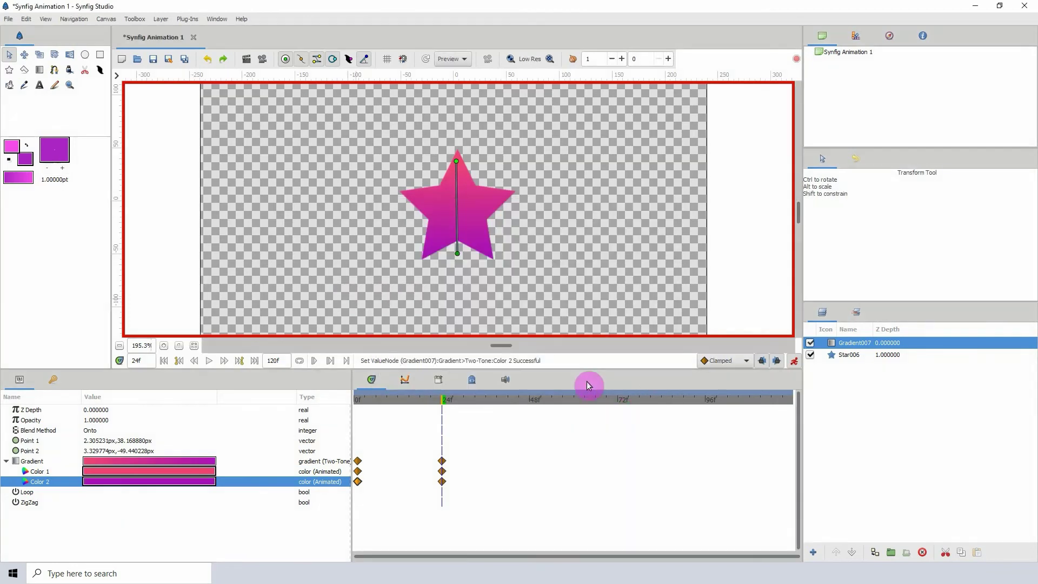
# Drag Color 1's waypoint from frame 24 to frame 12 and scrub to preview the offset animation
pyautogui.moveTo(442, 402); pyautogui.dragTo(405, 398)
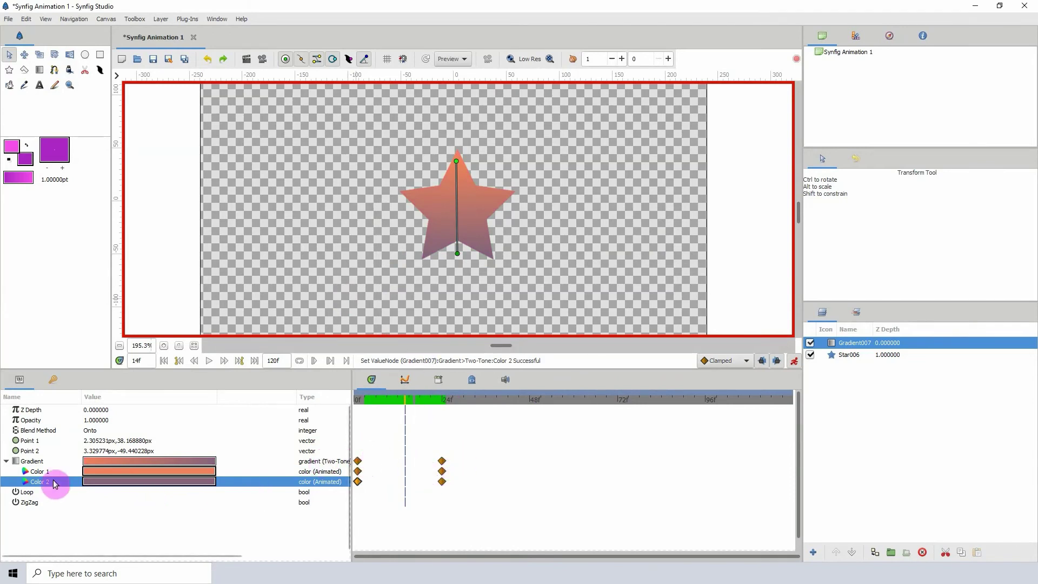
pyautogui.click(40, 471)
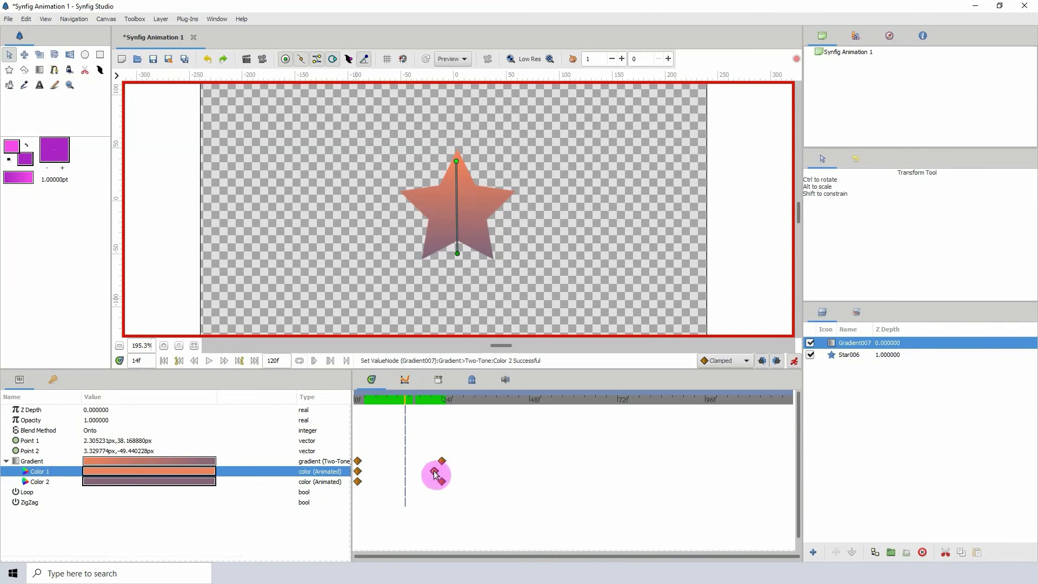
pyautogui.moveTo(434, 474); pyautogui.dragTo(398, 475)
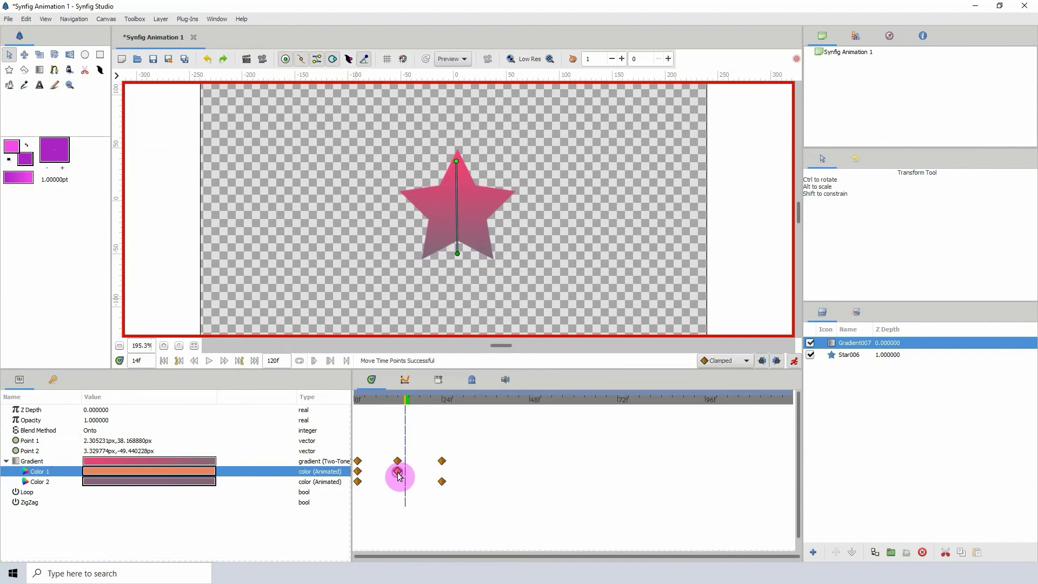
pyautogui.moveTo(407, 409)
pyautogui.mouseDown()
pyautogui.moveTo(403, 399)
pyautogui.moveTo(358, 407)
pyautogui.moveTo(398, 409)
pyautogui.mouseUp()
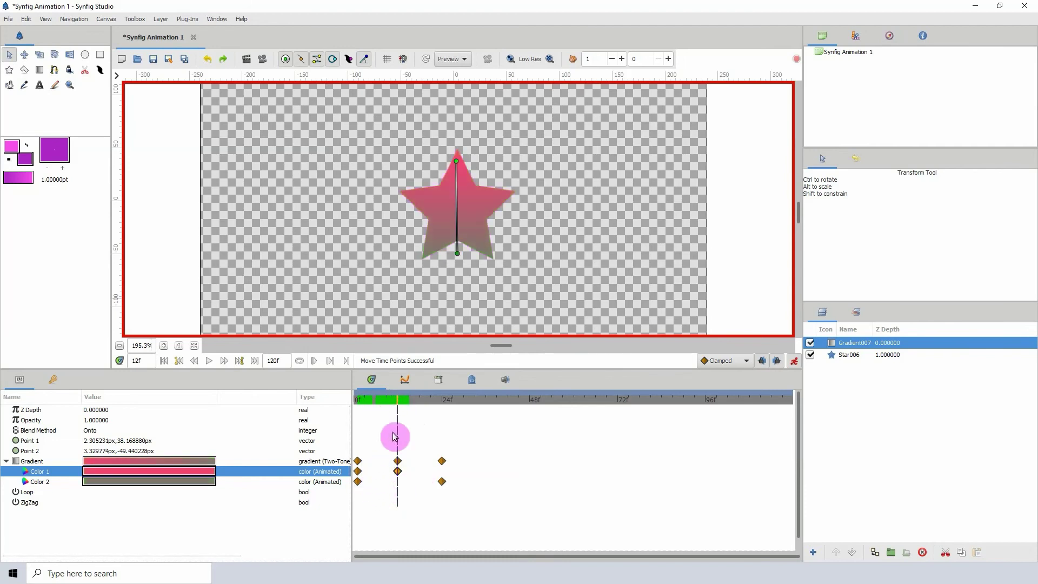
pyautogui.moveTo(398, 401); pyautogui.dragTo(441, 405)
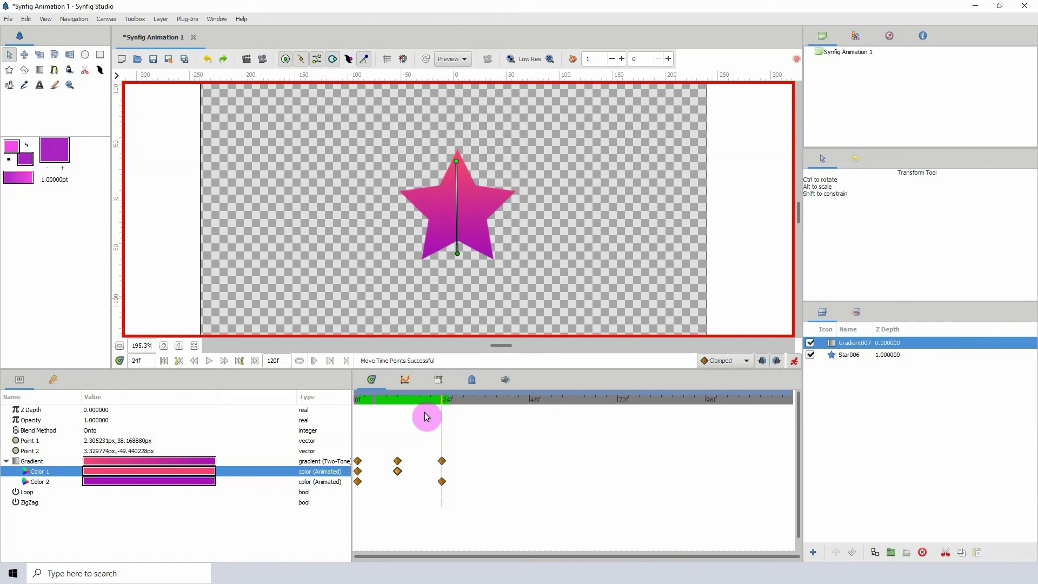
pyautogui.click(47, 462)
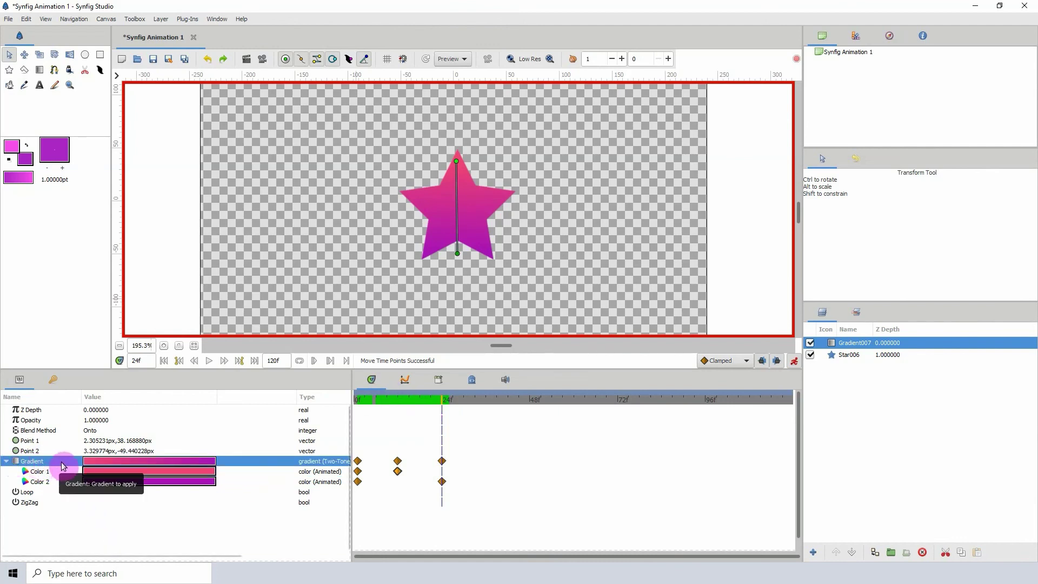